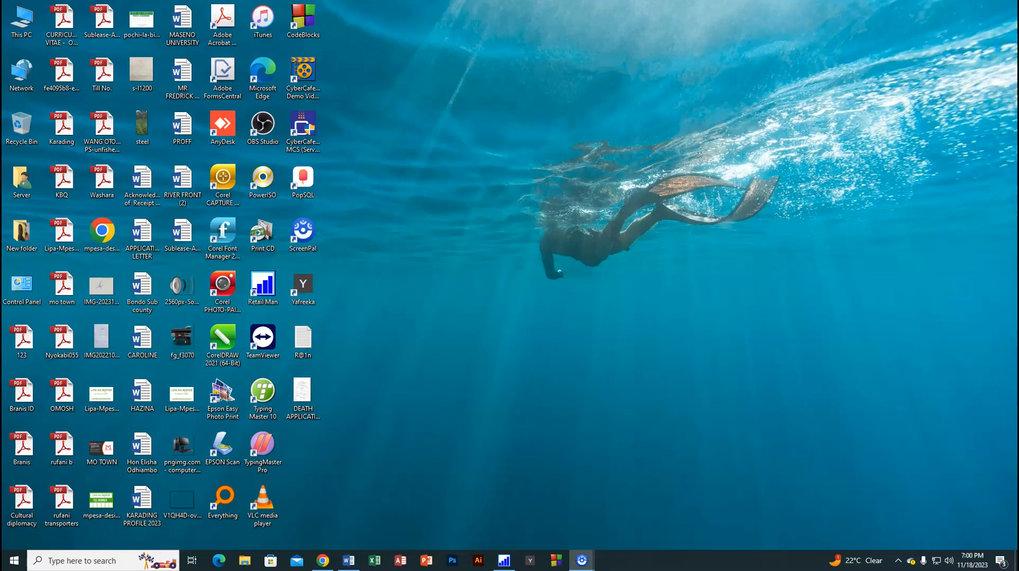
Step: Bring up the HAZINA document in Word and examine its text layout, page count and word count
{"action": "left_click", "coordinate": [25, 393]}
{"action": "mouse_move", "coordinate": [353, 565]}
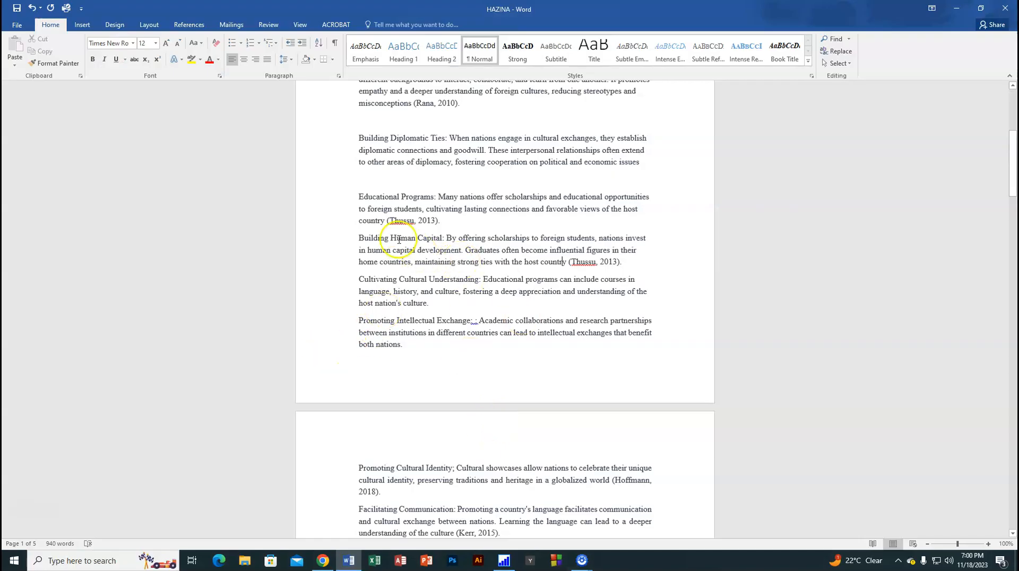
{"action": "scroll", "coordinate": [573, 357], "scroll_direction": "up", "scroll_amount": 8}
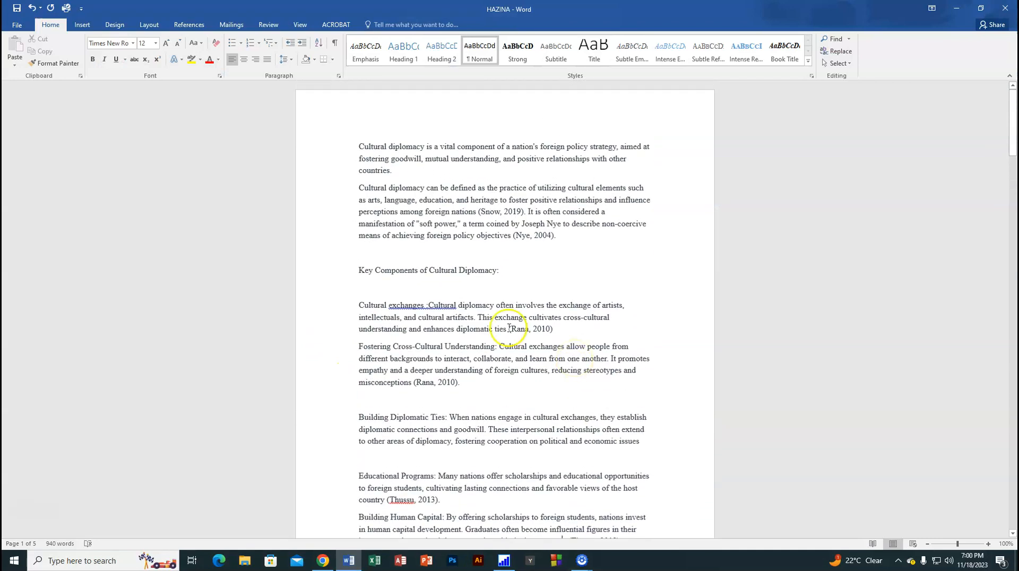
{"action": "scroll", "coordinate": [509, 327], "scroll_direction": "down", "scroll_amount": 12}
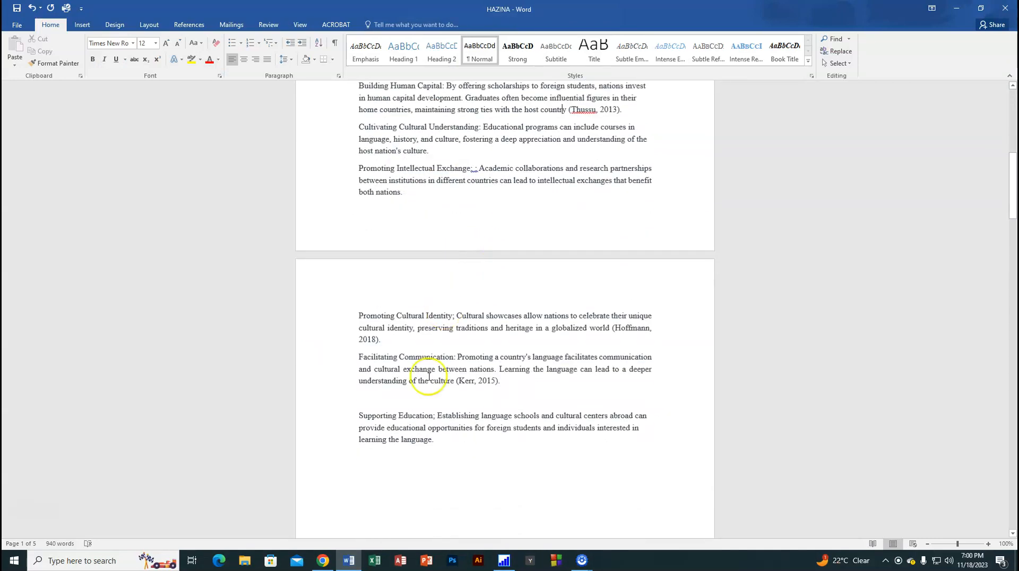
{"action": "scroll", "coordinate": [500, 414], "scroll_direction": "down", "scroll_amount": 13}
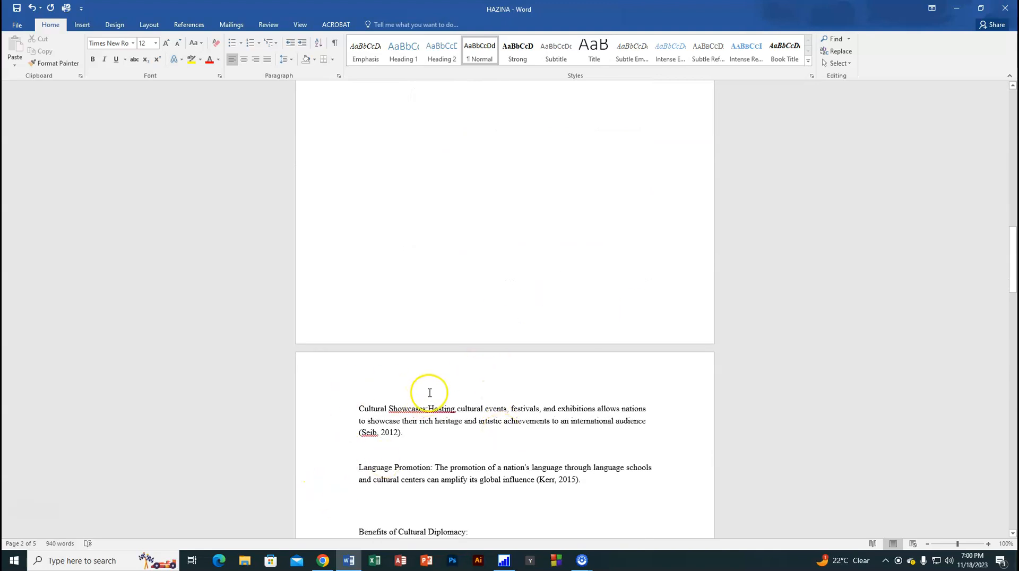
{"action": "scroll", "coordinate": [425, 390], "scroll_direction": "down", "scroll_amount": 7}
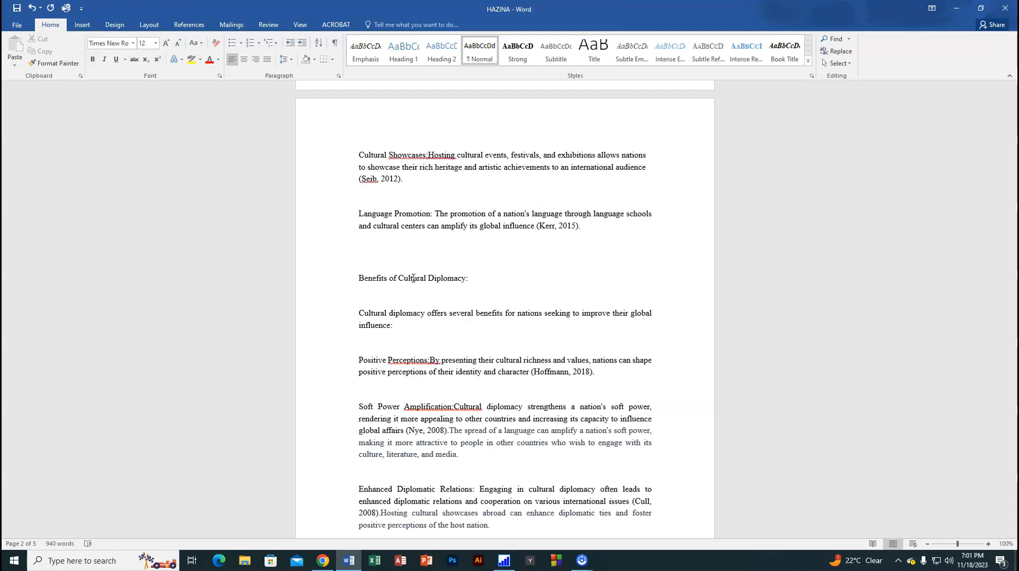
{"action": "scroll", "coordinate": [457, 372], "scroll_direction": "up", "scroll_amount": 3}
{"action": "scroll", "coordinate": [457, 369], "scroll_direction": "down", "scroll_amount": 7}
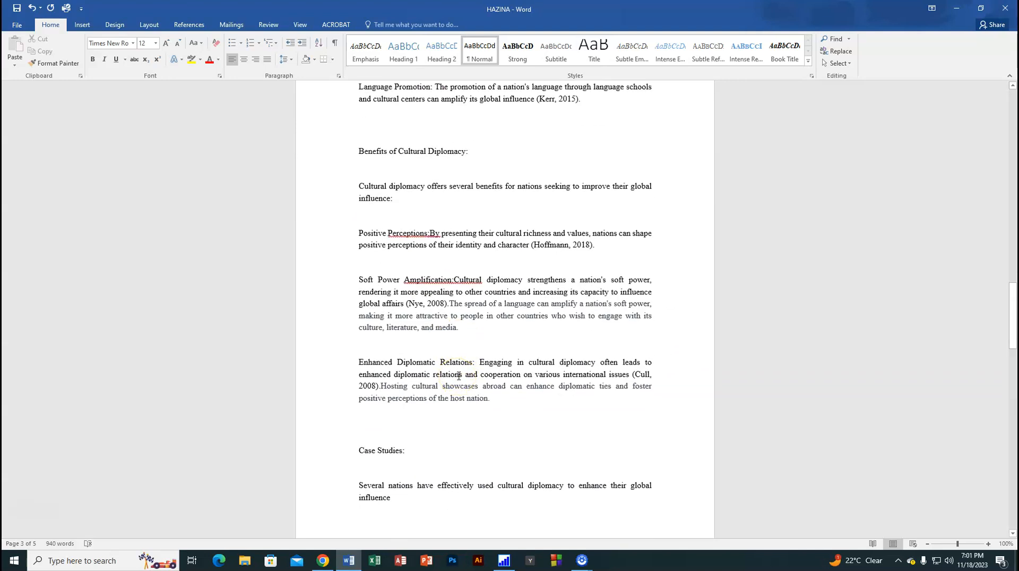
{"action": "scroll", "coordinate": [516, 335], "scroll_direction": "up", "scroll_amount": 10}
{"action": "scroll", "coordinate": [517, 335], "scroll_direction": "up", "scroll_amount": 15}
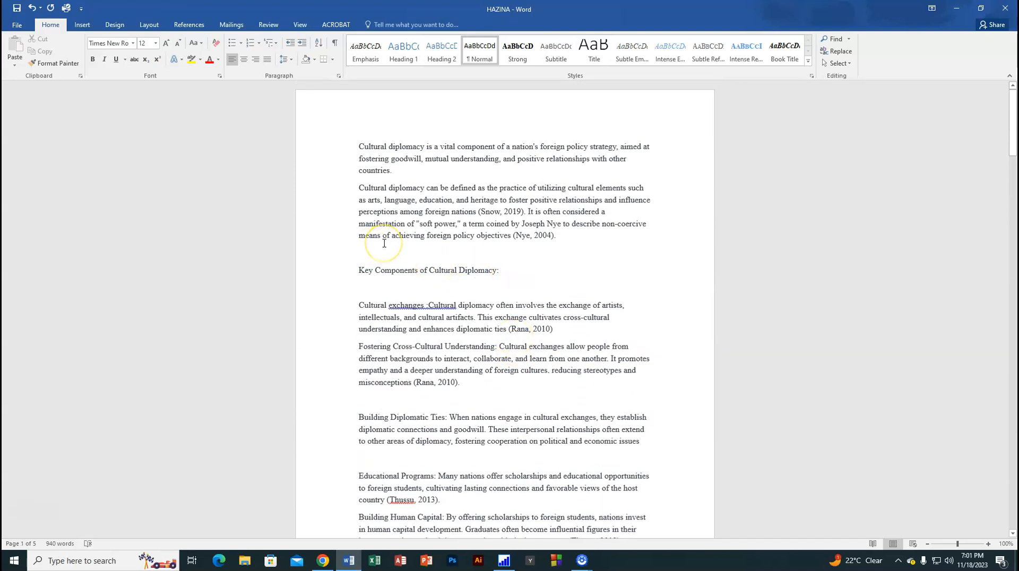
{"action": "scroll", "coordinate": [405, 204], "scroll_direction": "down", "scroll_amount": 4}
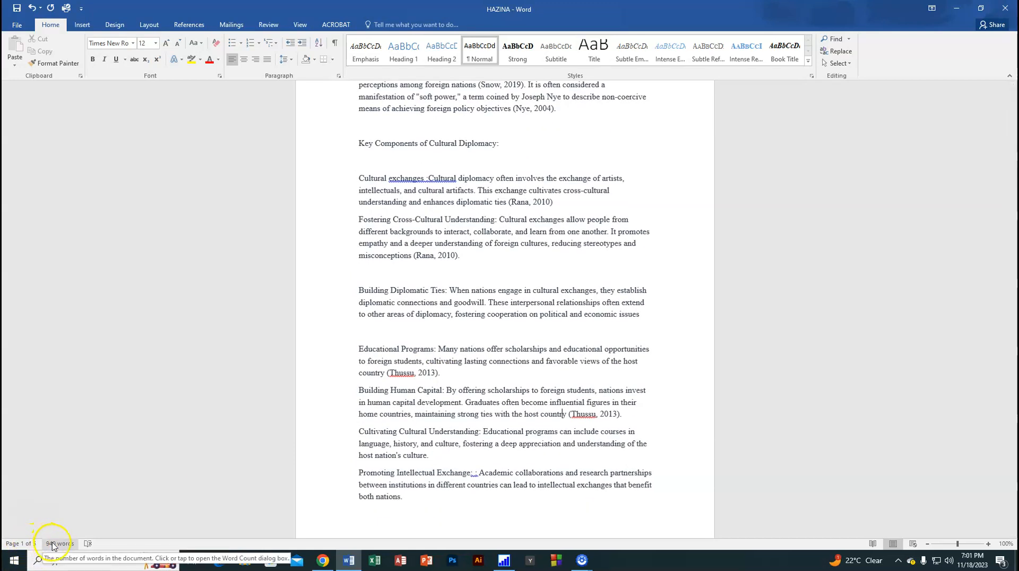
{"action": "scroll", "coordinate": [417, 346], "scroll_direction": "up", "scroll_amount": 4}
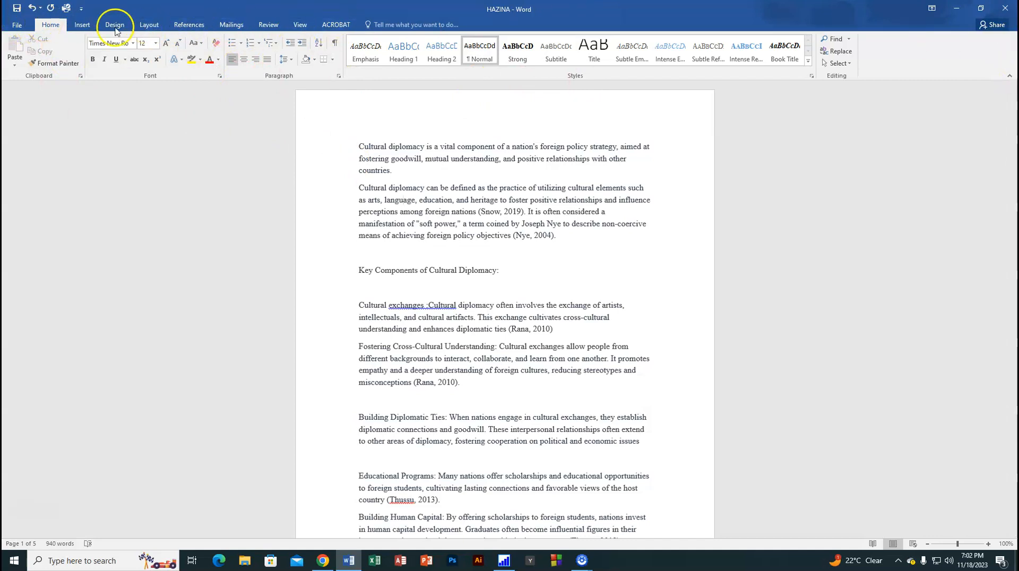
Step: Apply the Narrow margin preset (0.5" on all sides) and look through the pages down to the references
{"action": "left_click", "coordinate": [149, 26]}
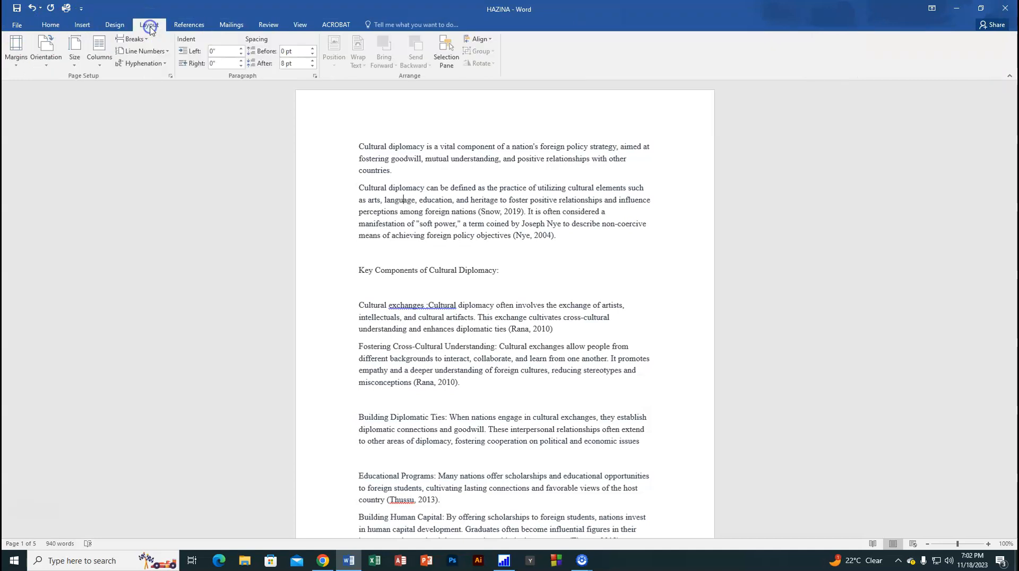
{"action": "left_click", "coordinate": [13, 67]}
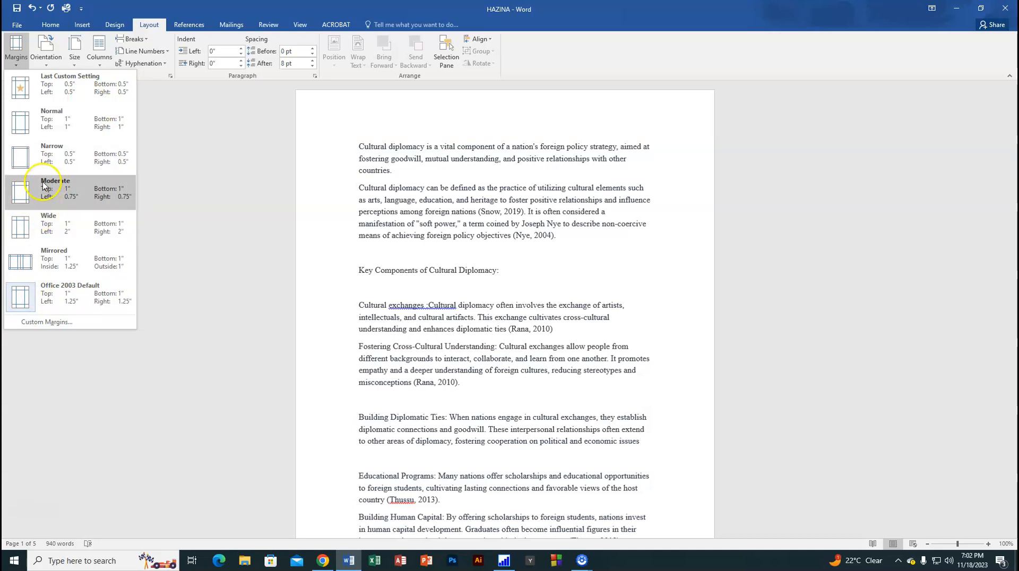
{"action": "left_click", "coordinate": [63, 159]}
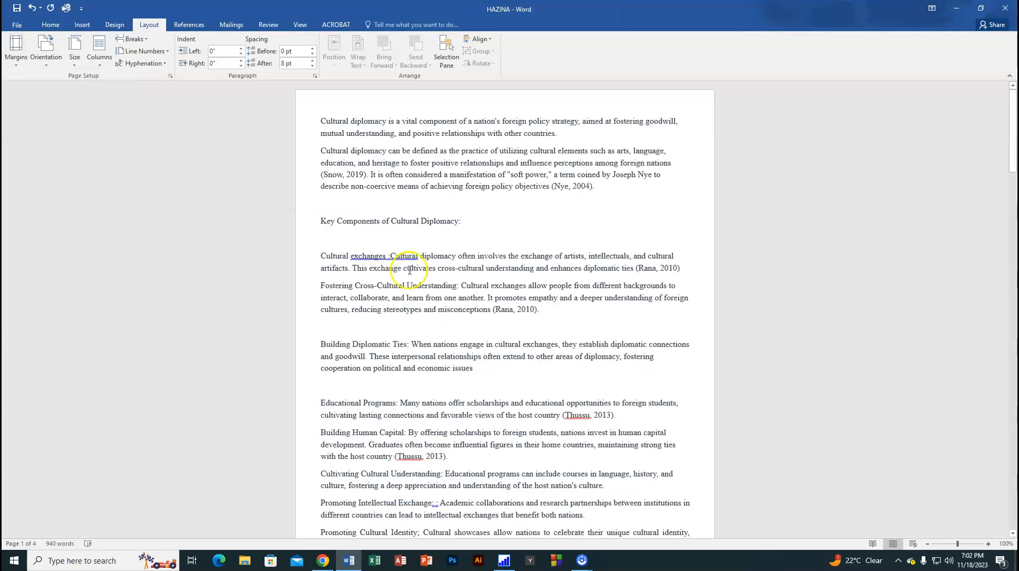
{"action": "scroll", "coordinate": [403, 264], "scroll_direction": "down", "scroll_amount": 5}
{"action": "scroll", "coordinate": [411, 405], "scroll_direction": "down", "scroll_amount": 10}
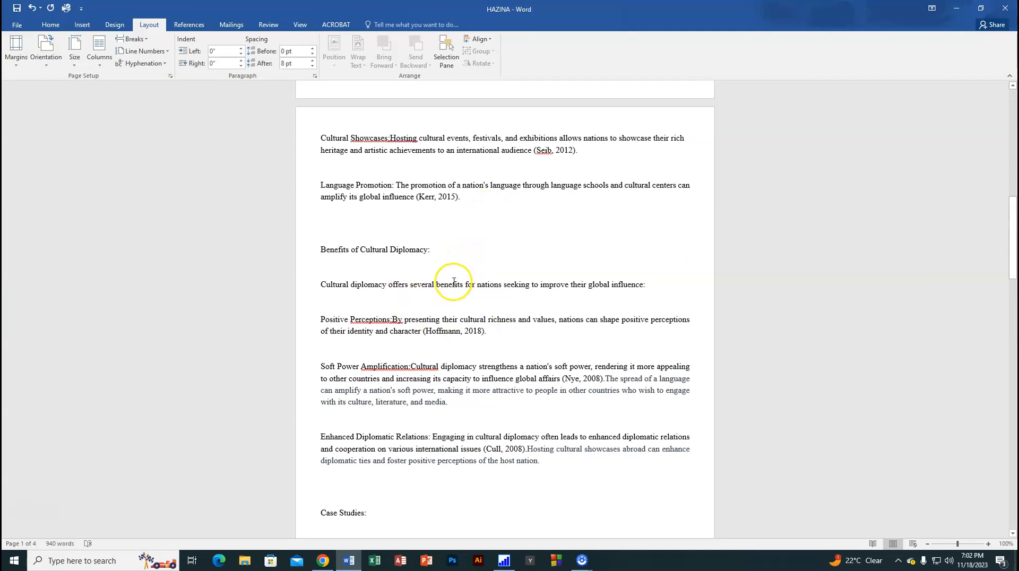
{"action": "left_click", "coordinate": [28, 545]}
{"action": "scroll", "coordinate": [473, 437], "scroll_direction": "down", "scroll_amount": 9}
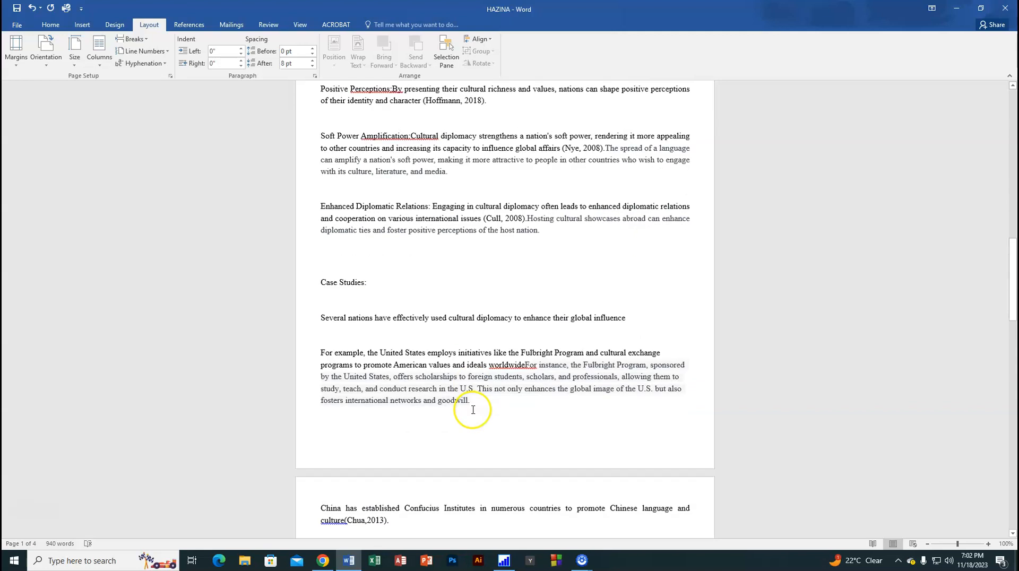
{"action": "scroll", "coordinate": [474, 437], "scroll_direction": "down", "scroll_amount": 7}
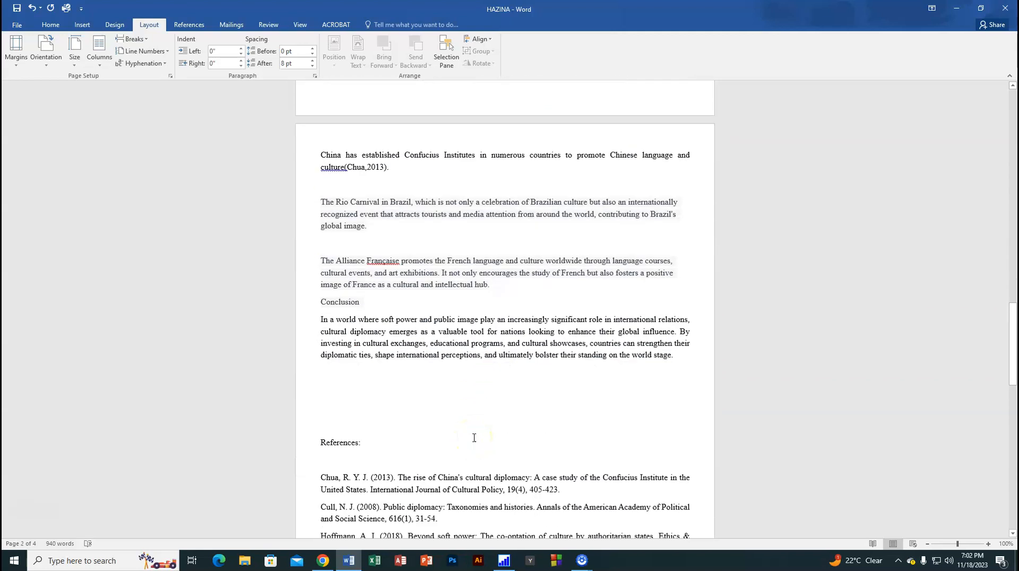
{"action": "scroll", "coordinate": [474, 437], "scroll_direction": "down", "scroll_amount": 3}
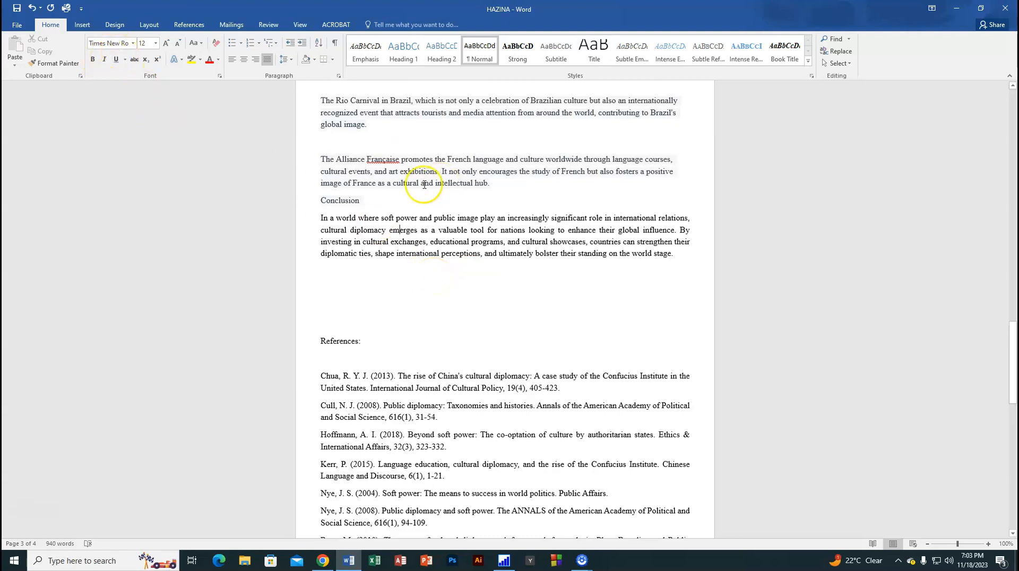
Step: Change the font of the entire document to Maiandra GD
{"action": "left_click", "coordinate": [379, 214]}
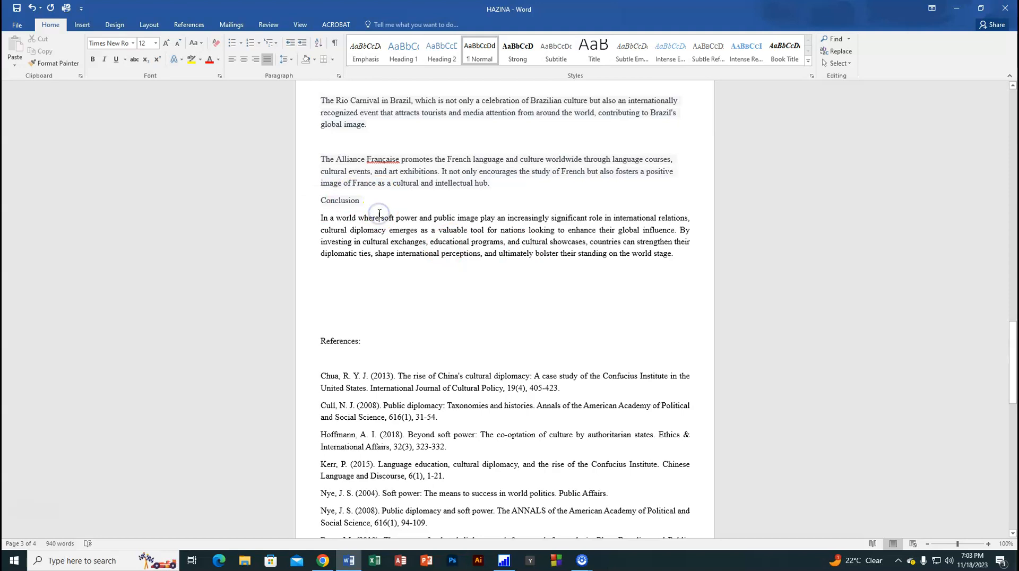
{"action": "key", "text": "ctrl+a"}
{"action": "left_click", "coordinate": [120, 43]}
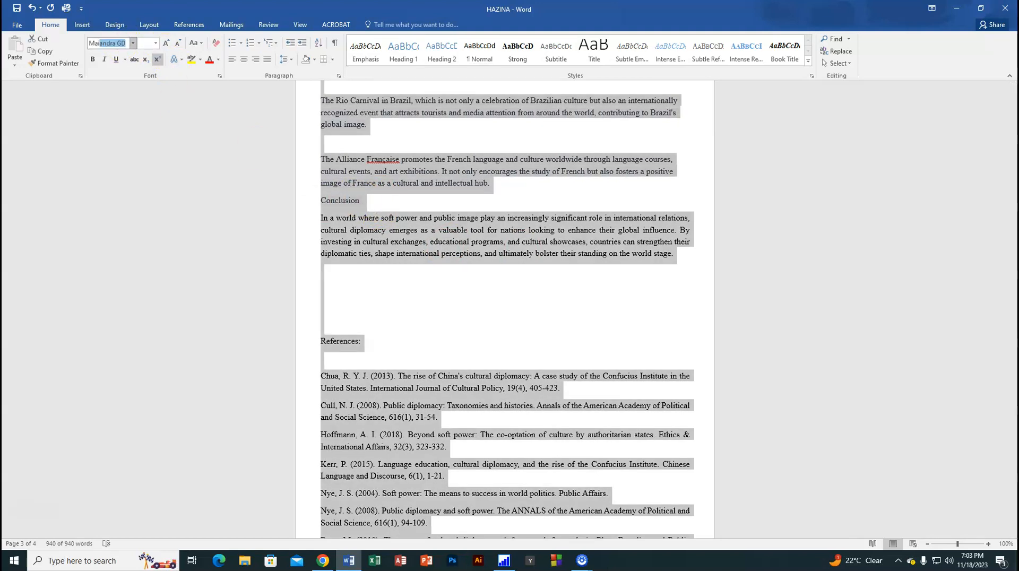
{"action": "type", "text": "Ma"}
{"action": "key", "text": "Return"}
{"action": "left_click", "coordinate": [360, 230]}
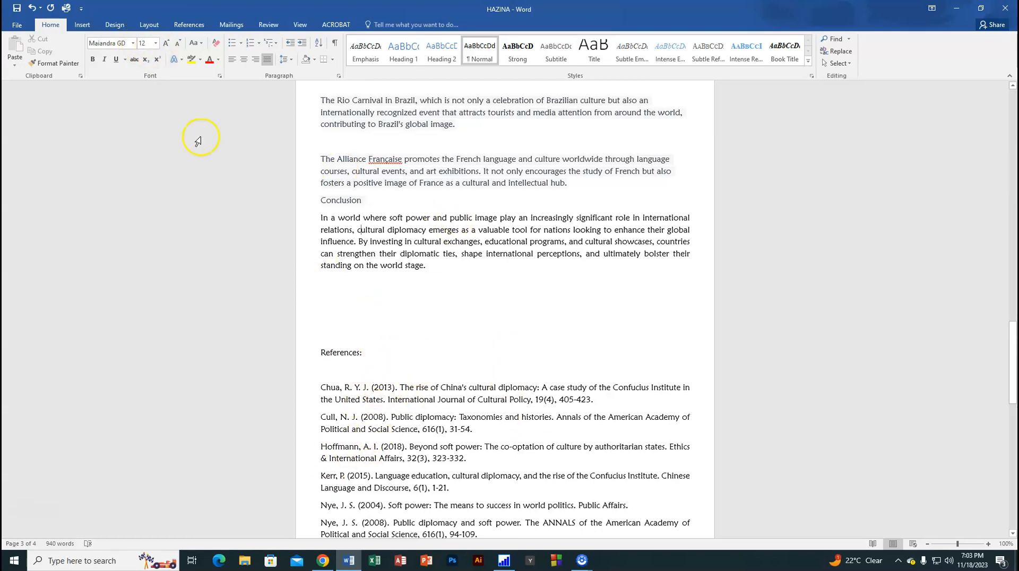
Step: Reapply the Narrow margin preset to the document
{"action": "left_click", "coordinate": [149, 24]}
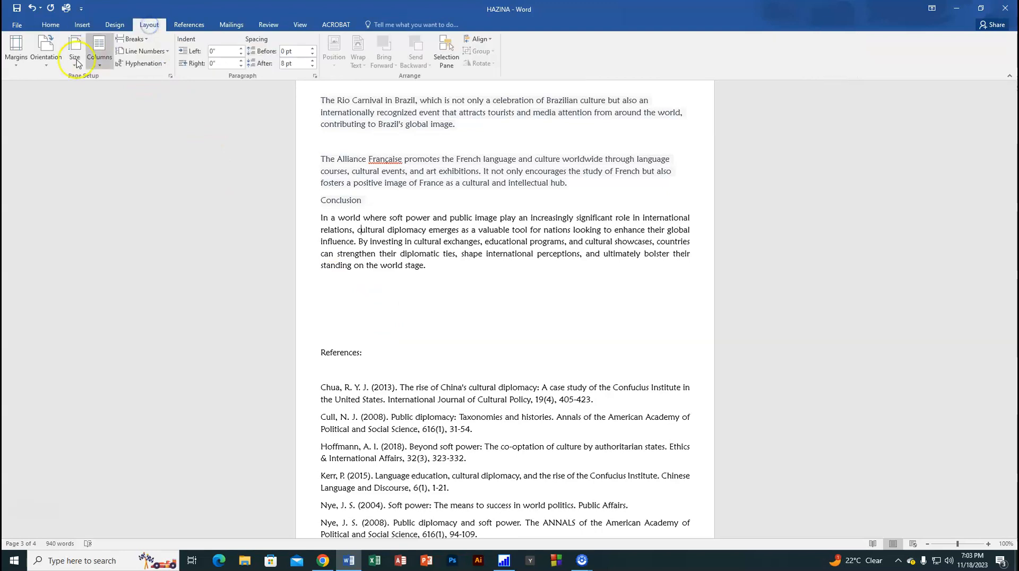
{"action": "left_click", "coordinate": [16, 52]}
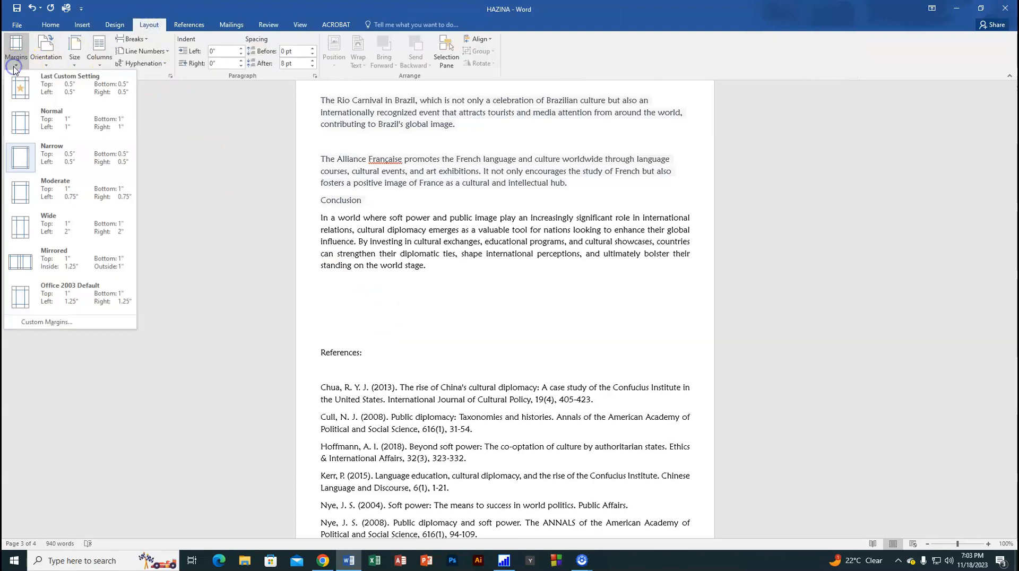
{"action": "left_click", "coordinate": [53, 158]}
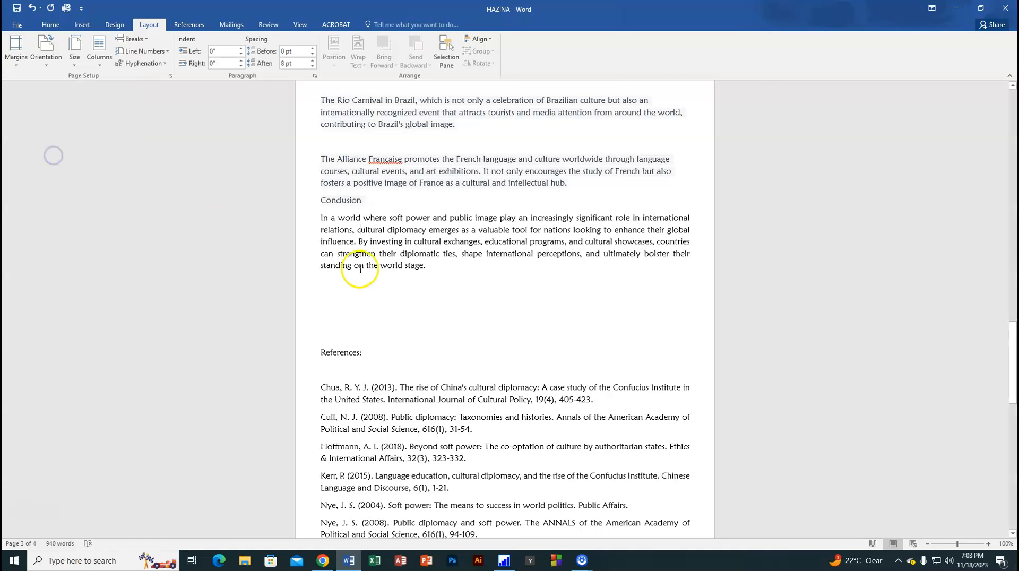
Step: Remove two of the empty lines between the conclusion paragraph and the References heading
{"action": "scroll", "coordinate": [482, 437], "scroll_direction": "down", "scroll_amount": 5}
{"action": "scroll", "coordinate": [481, 338], "scroll_direction": "up", "scroll_amount": 5}
{"action": "scroll", "coordinate": [481, 338], "scroll_direction": "up", "scroll_amount": 1}
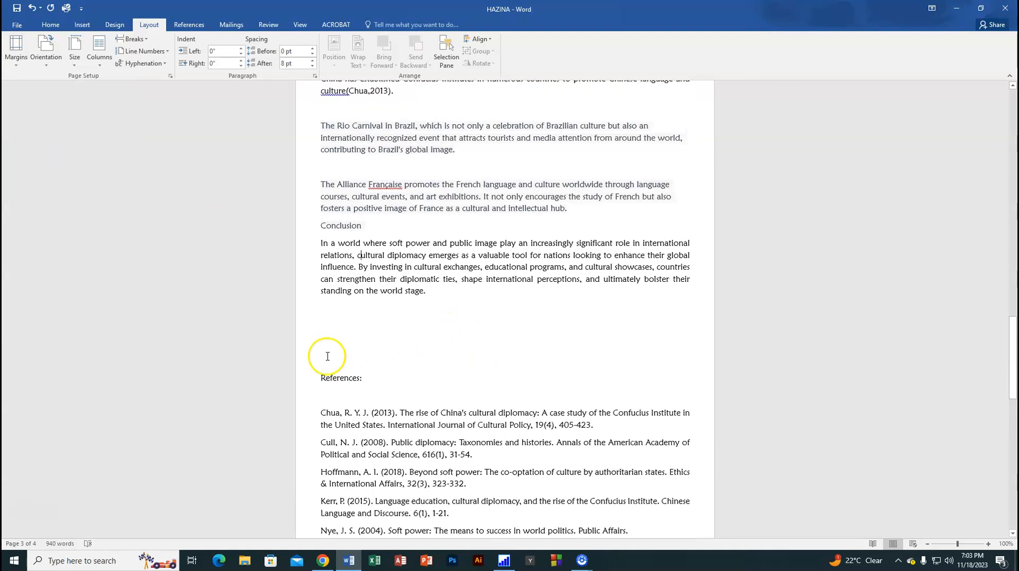
{"action": "key", "text": "BackSpace"}
{"action": "key", "text": "BackSpace"}
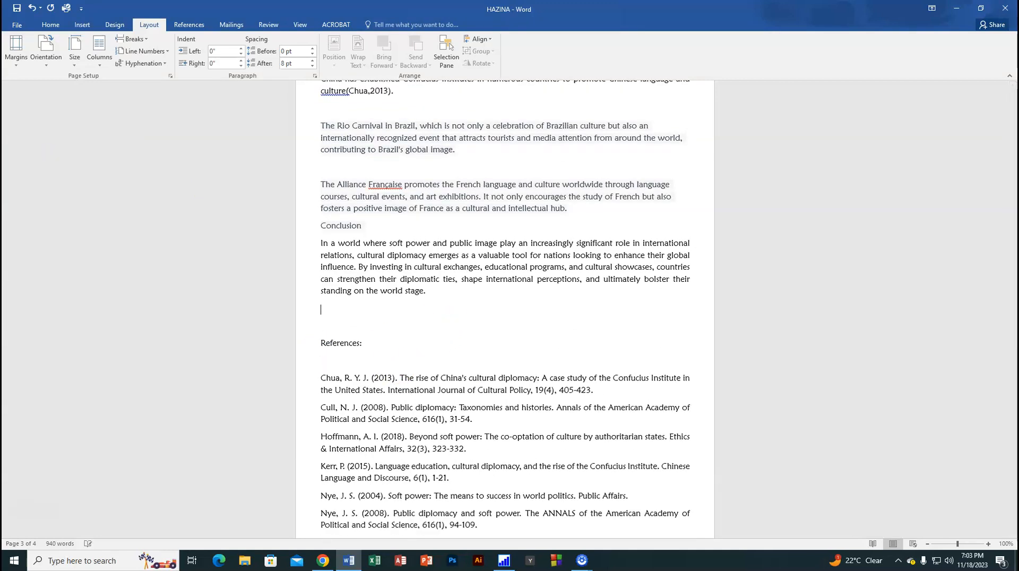
Step: Delete the empty lines above Key Components, Cultural exchanges, Building Diplomatic Ties and Educational Programs on the first page
{"action": "scroll", "coordinate": [398, 399], "scroll_direction": "up", "scroll_amount": 20}
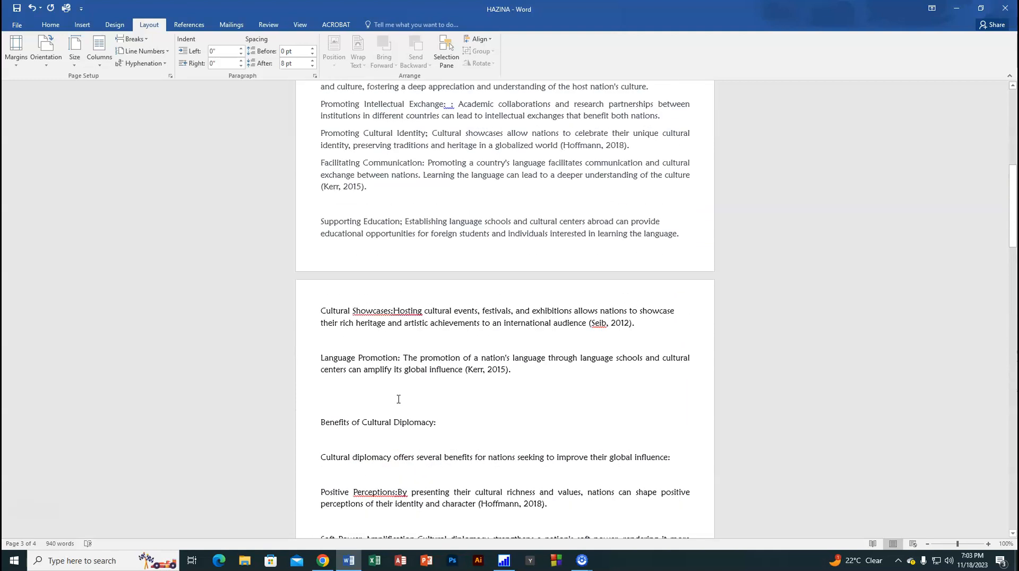
{"action": "scroll", "coordinate": [398, 398], "scroll_direction": "up", "scroll_amount": 9}
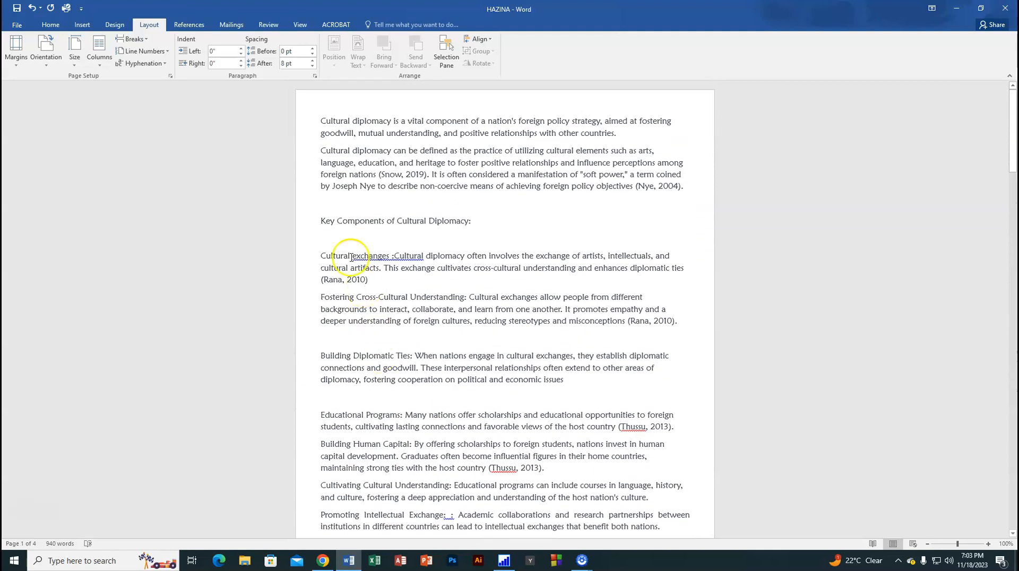
{"action": "left_click", "coordinate": [324, 208]}
{"action": "key", "text": "BackSpace"}
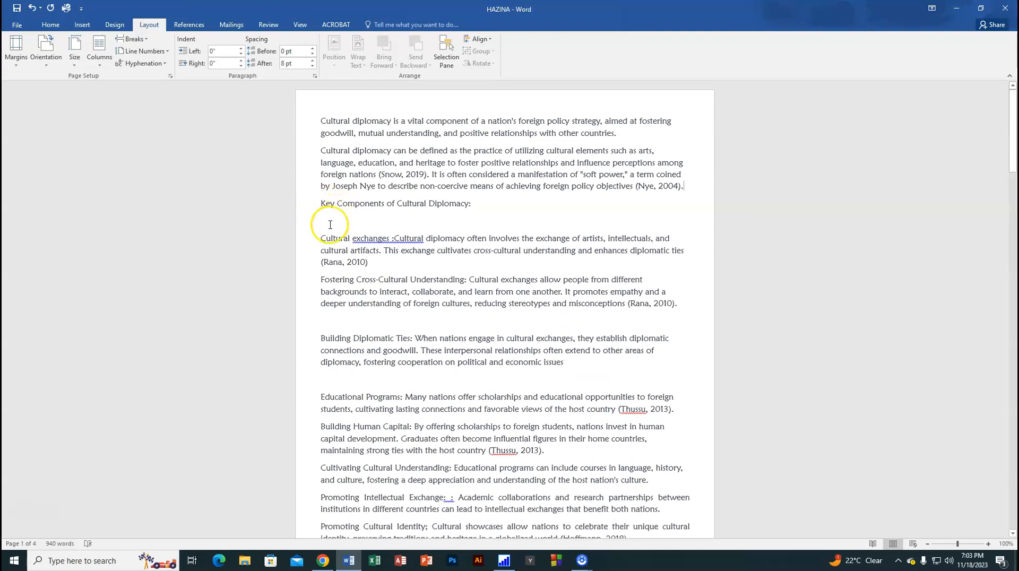
{"action": "left_click", "coordinate": [330, 225]}
{"action": "key", "text": "BackSpace"}
{"action": "left_click", "coordinate": [319, 303]}
{"action": "key", "text": "BackSpace"}
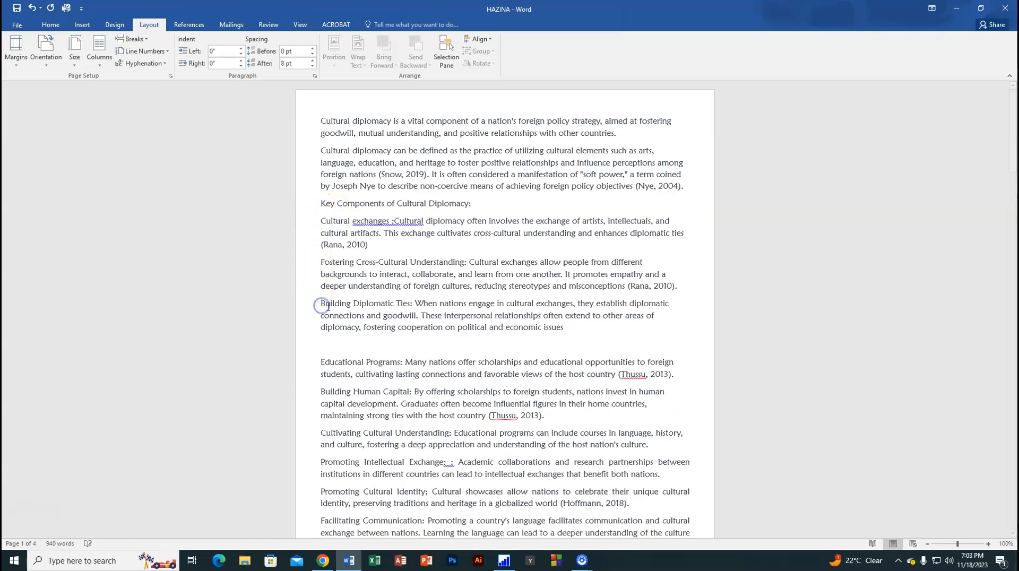
{"action": "left_click", "coordinate": [323, 346]}
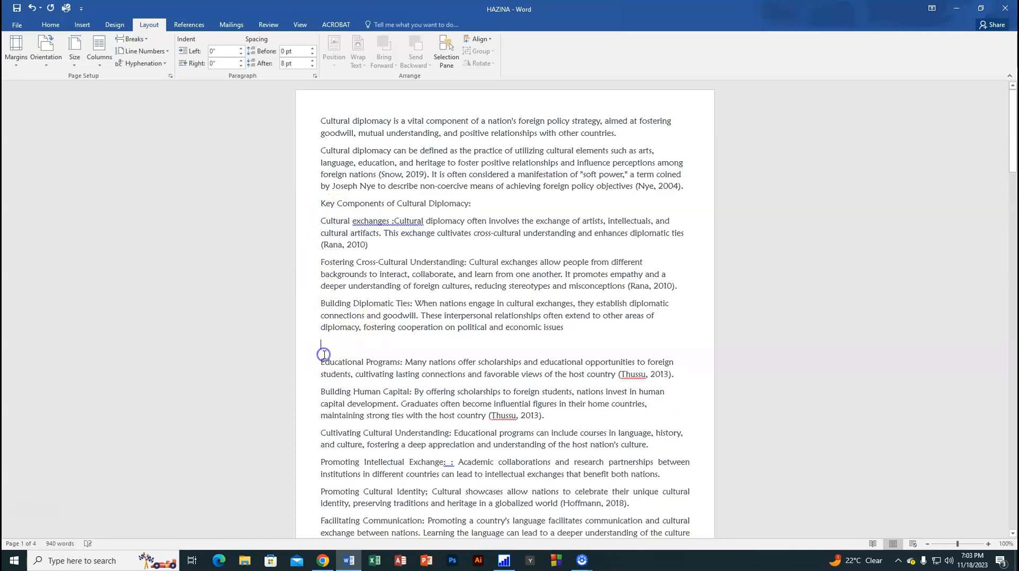
{"action": "key", "text": "BackSpace"}
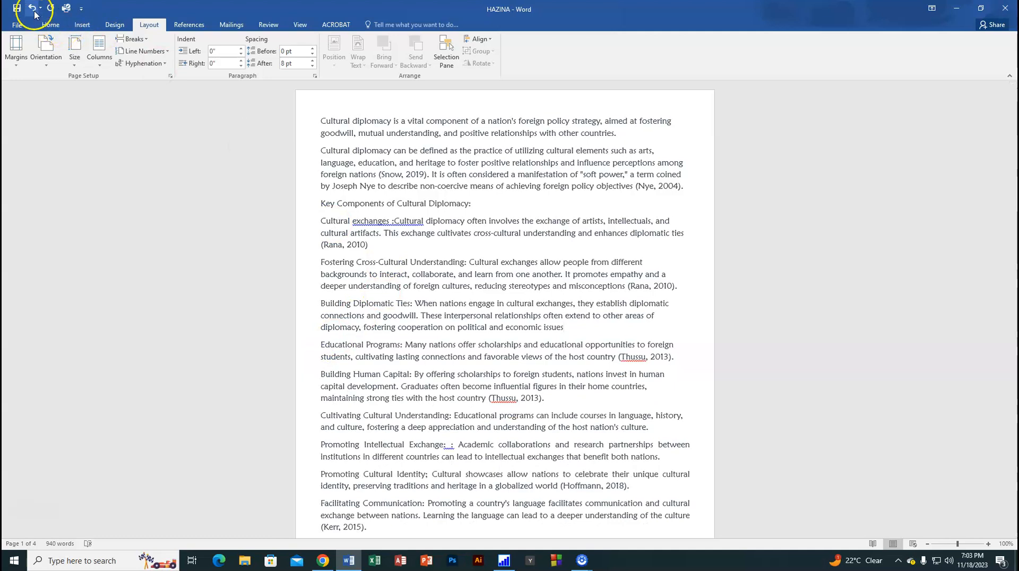
Step: Undo the last four empty-line deletions on the first page
{"action": "left_click", "coordinate": [33, 9]}
{"action": "left_click", "coordinate": [34, 10]}
{"action": "left_click", "coordinate": [33, 10]}
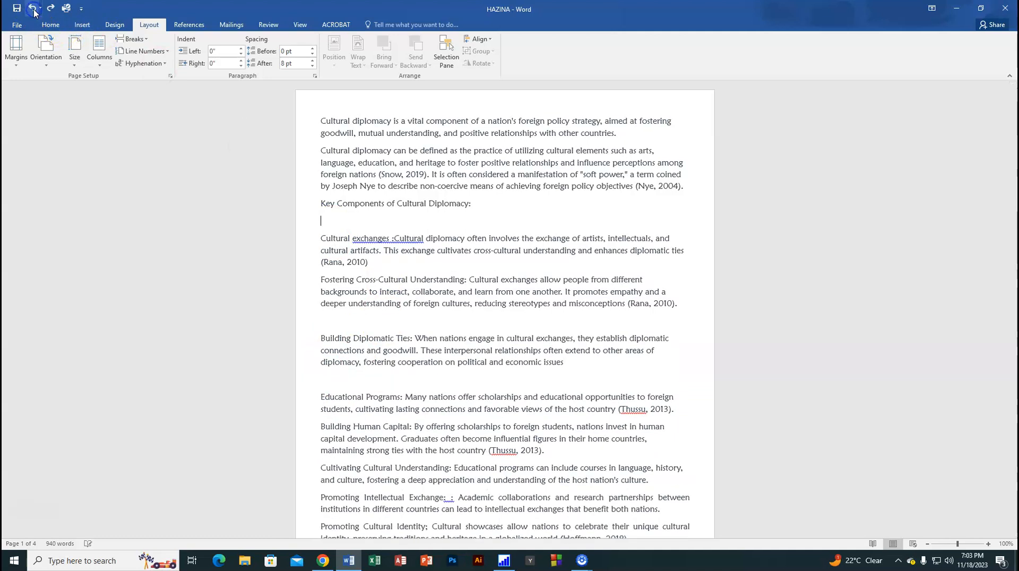
{"action": "left_click", "coordinate": [33, 10]}
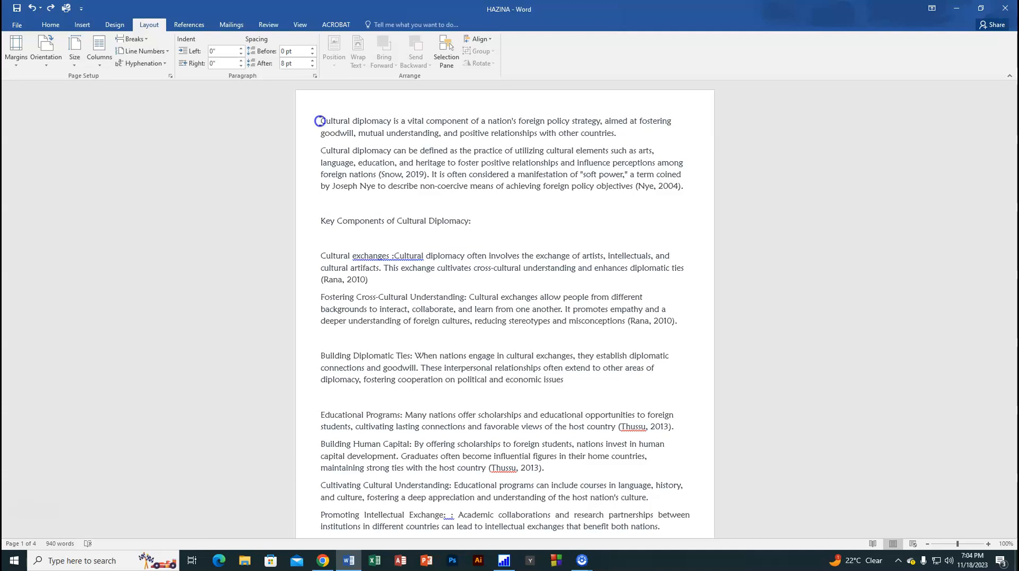
Step: Select the text from the first paragraph through the empty lines on the last page, and clear the selection
{"action": "left_click_drag", "start_coordinate": [320, 121], "coordinate": [678, 470]}
{"action": "left_click_drag", "start_coordinate": [665, 534], "coordinate": [661, 530]}
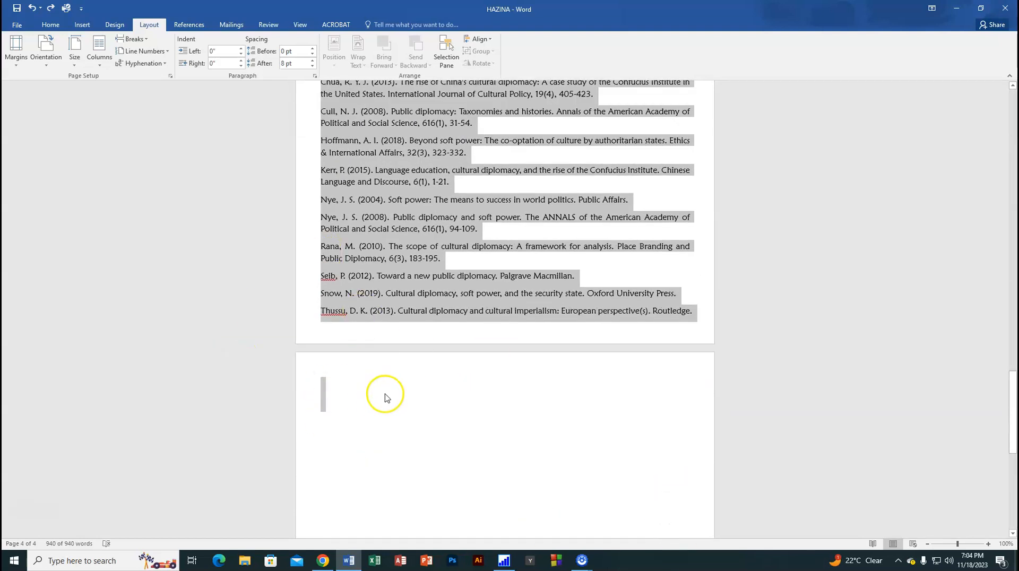
{"action": "scroll", "coordinate": [385, 398], "scroll_direction": "down", "scroll_amount": 7}
{"action": "scroll", "coordinate": [381, 399], "scroll_direction": "up", "scroll_amount": 6}
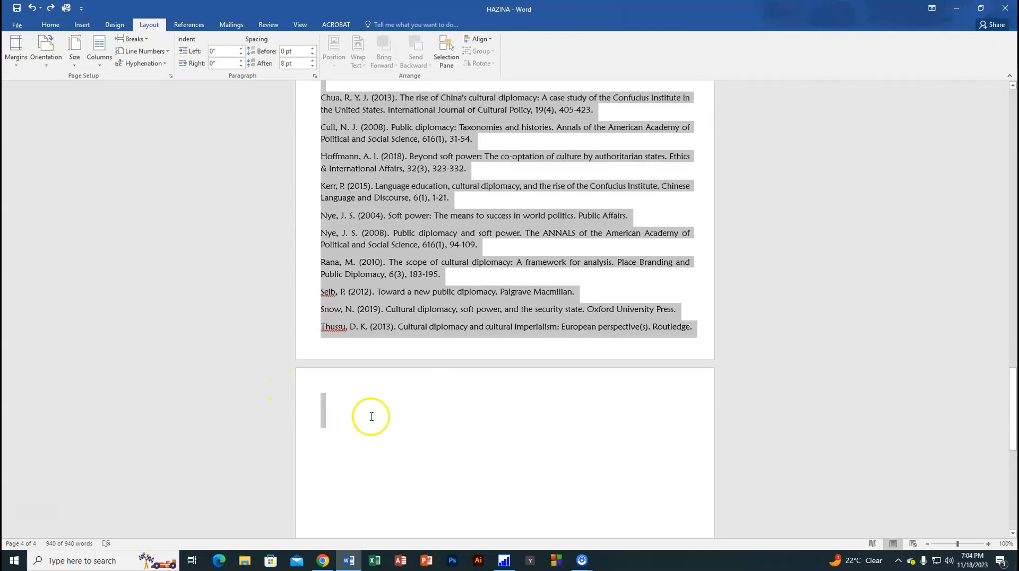
{"action": "left_click", "coordinate": [338, 417]}
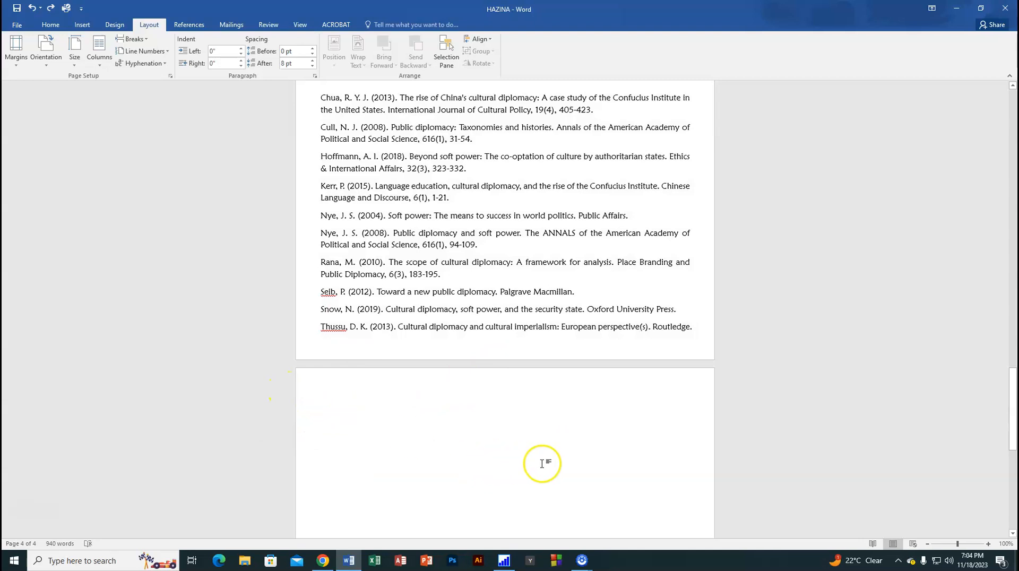
Step: Delete the remaining empty lines after the last reference so the blank final page is removed
{"action": "key", "text": "BackSpace"}
{"action": "key", "text": "BackSpace"}
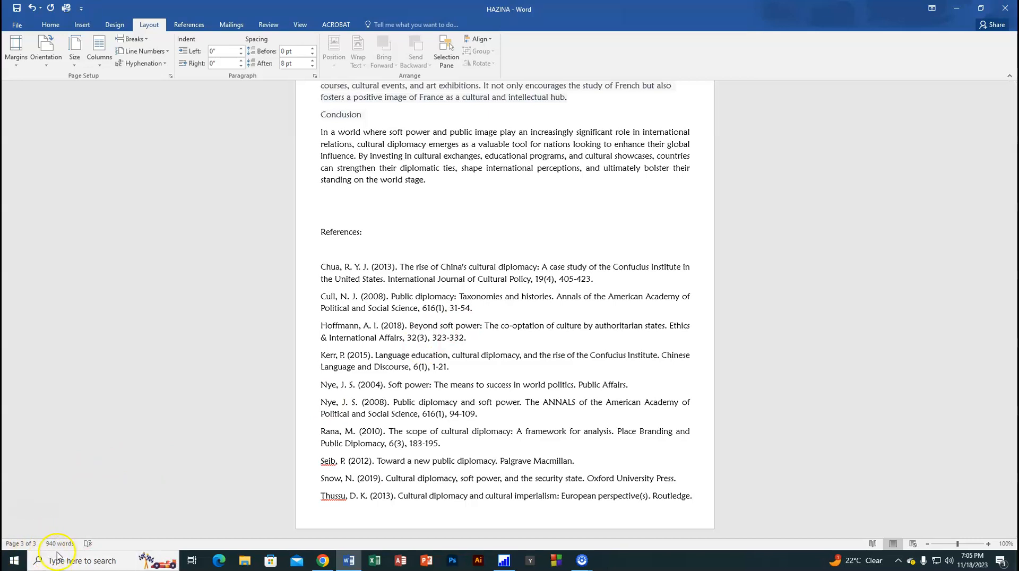
Step: Undo all the margin, font and empty-line edits back to the document's original layout, and look through its pages
{"action": "left_click", "coordinate": [30, 11]}
{"action": "left_click", "coordinate": [31, 12]}
{"action": "left_click", "coordinate": [31, 11]}
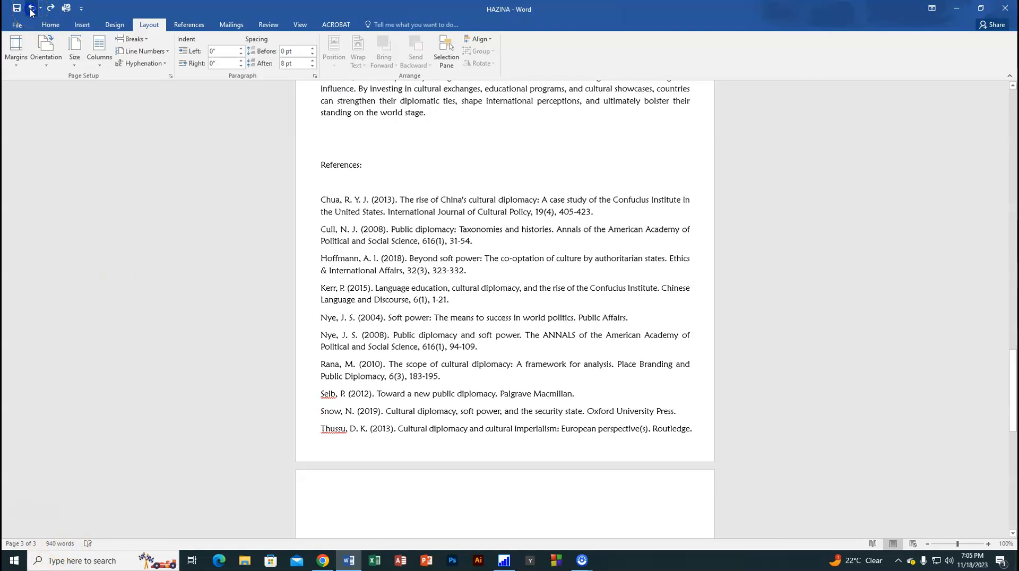
{"action": "left_click", "coordinate": [31, 12]}
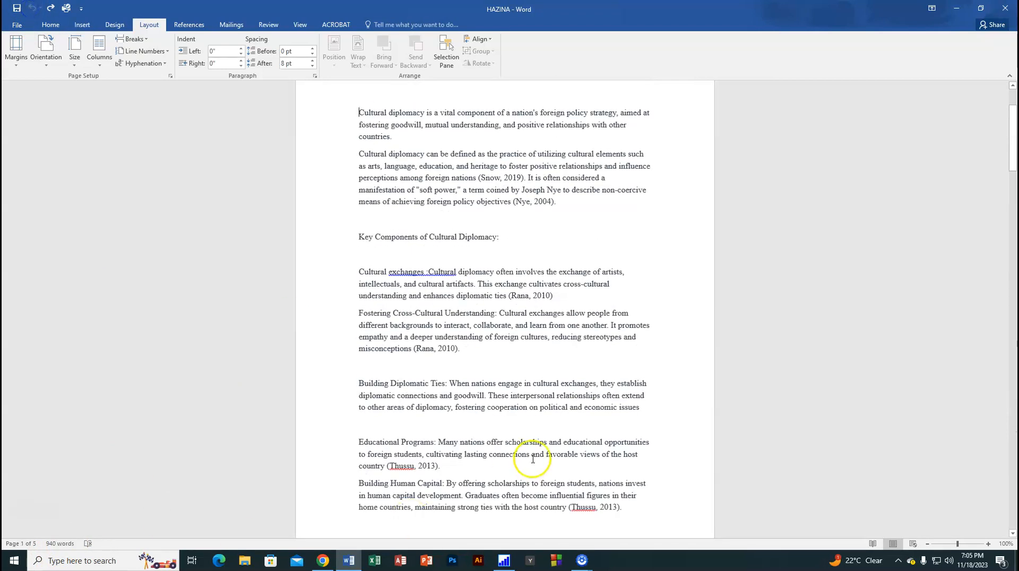
{"action": "scroll", "coordinate": [467, 450], "scroll_direction": "down", "scroll_amount": 20}
{"action": "scroll", "coordinate": [473, 418], "scroll_direction": "down", "scroll_amount": 1}
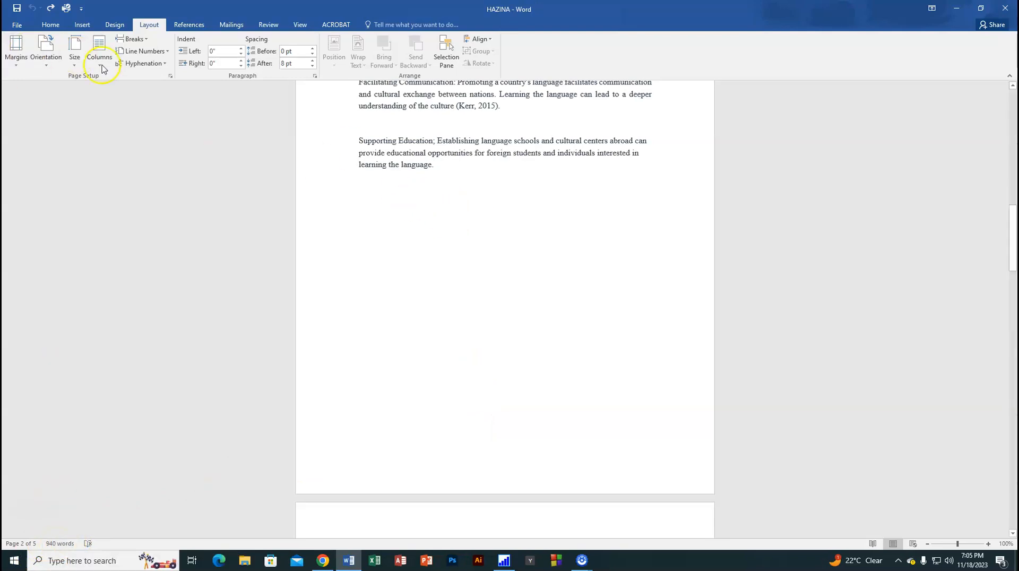
Step: Redo all the undone margin, font and empty-line edits through the deletion of the blank last page
{"action": "left_click", "coordinate": [50, 12]}
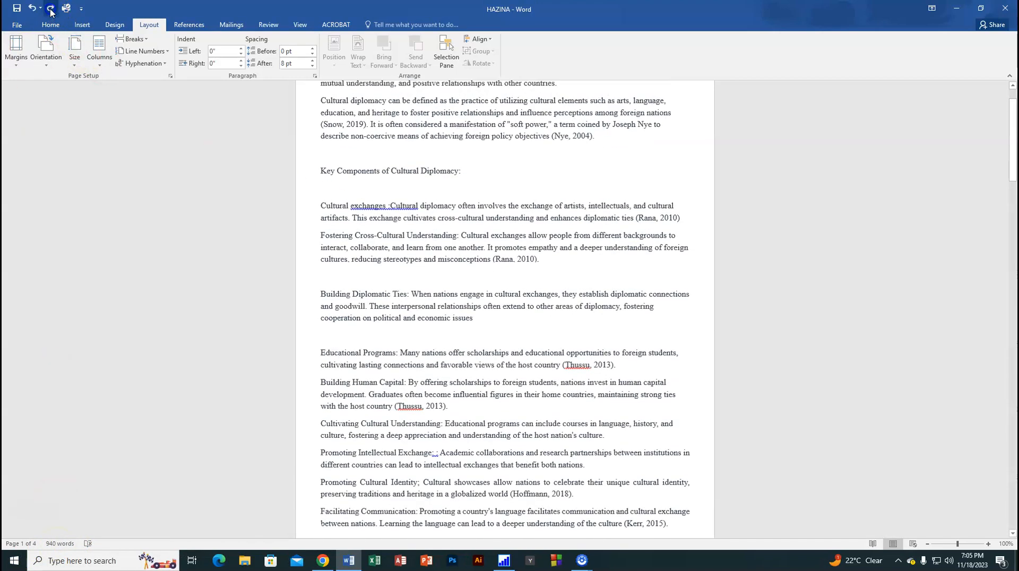
{"action": "left_click", "coordinate": [51, 12]}
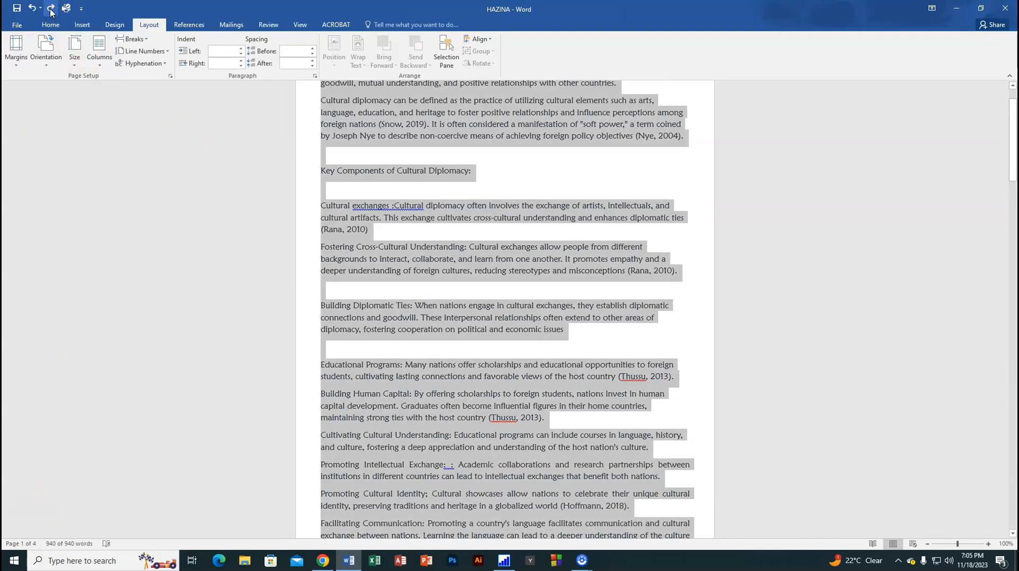
{"action": "left_click", "coordinate": [50, 12]}
{"action": "left_click", "coordinate": [51, 12]}
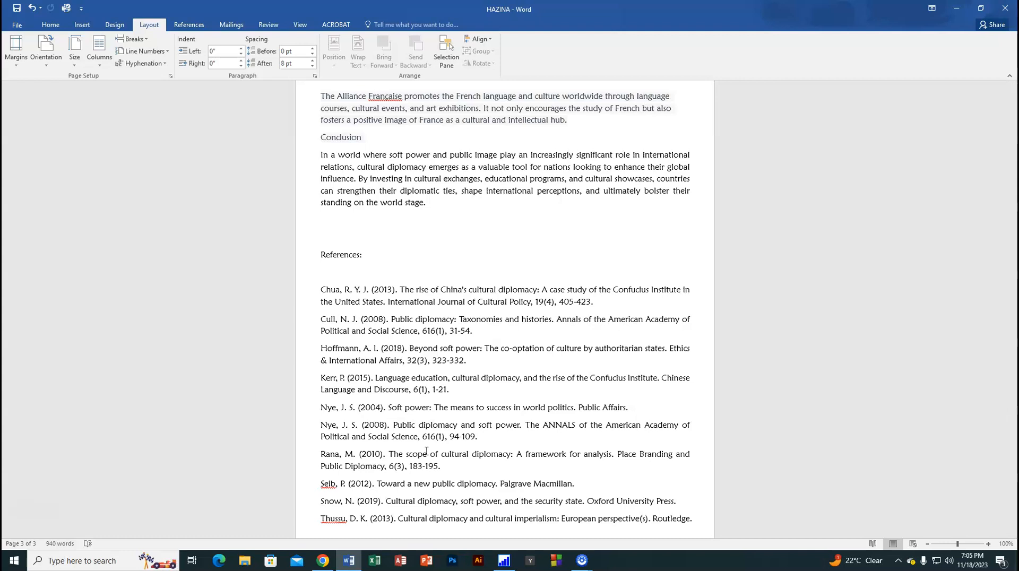
Step: Select the text from the first paragraph to the last reference, and clear the selection
{"action": "scroll", "coordinate": [426, 452], "scroll_direction": "up", "scroll_amount": 12}
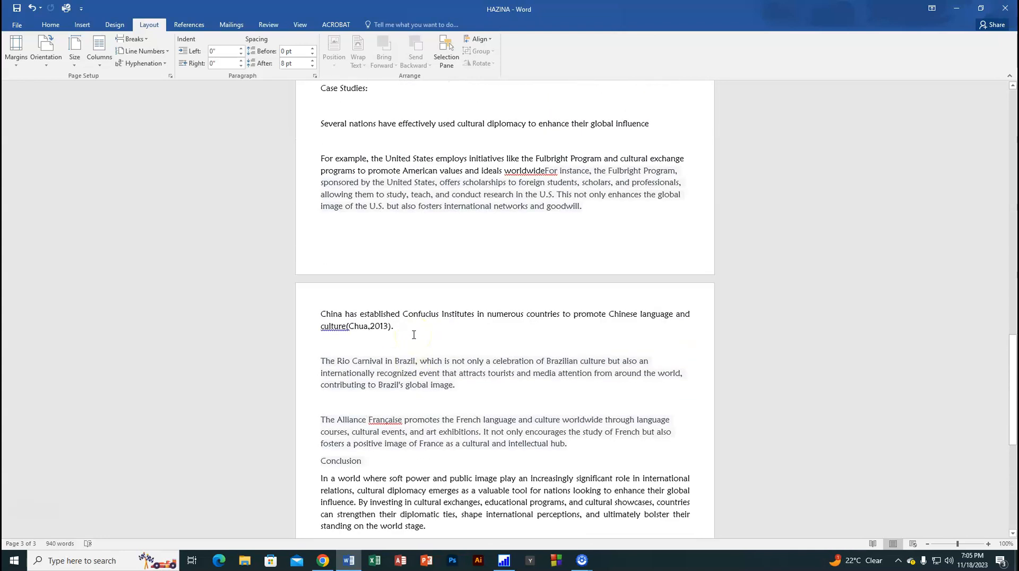
{"action": "scroll", "coordinate": [413, 334], "scroll_direction": "up", "scroll_amount": 20}
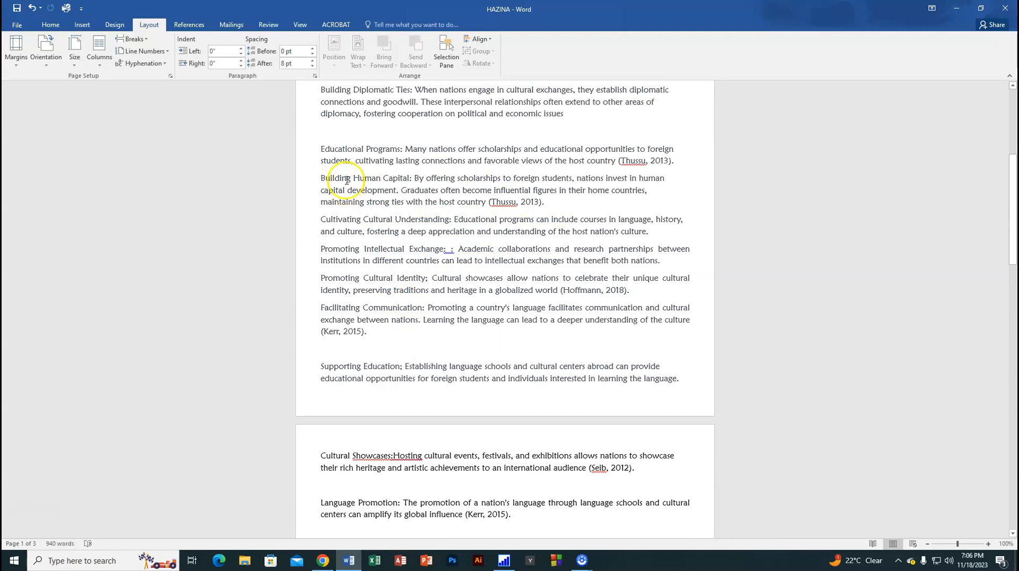
{"action": "scroll", "coordinate": [366, 193], "scroll_direction": "up", "scroll_amount": 7}
{"action": "scroll", "coordinate": [367, 194], "scroll_direction": "up", "scroll_amount": 1}
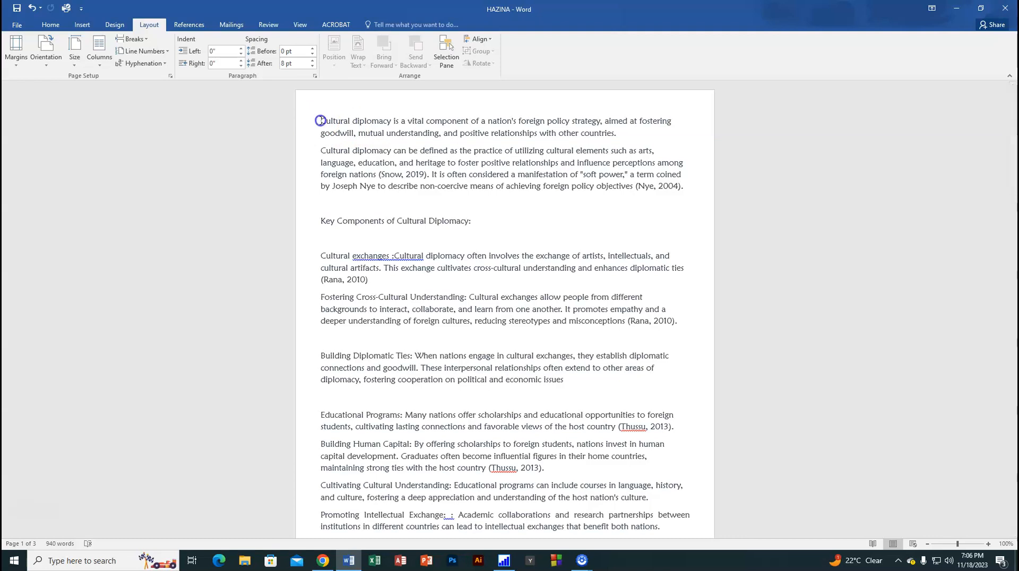
{"action": "left_click_drag", "start_coordinate": [321, 121], "coordinate": [602, 568]}
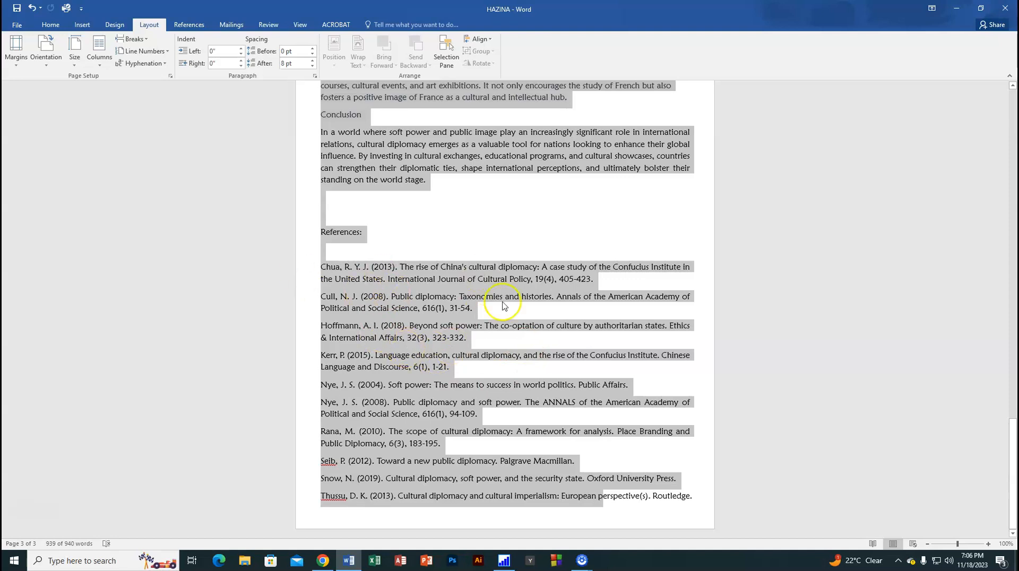
{"action": "left_click", "coordinate": [430, 332]}
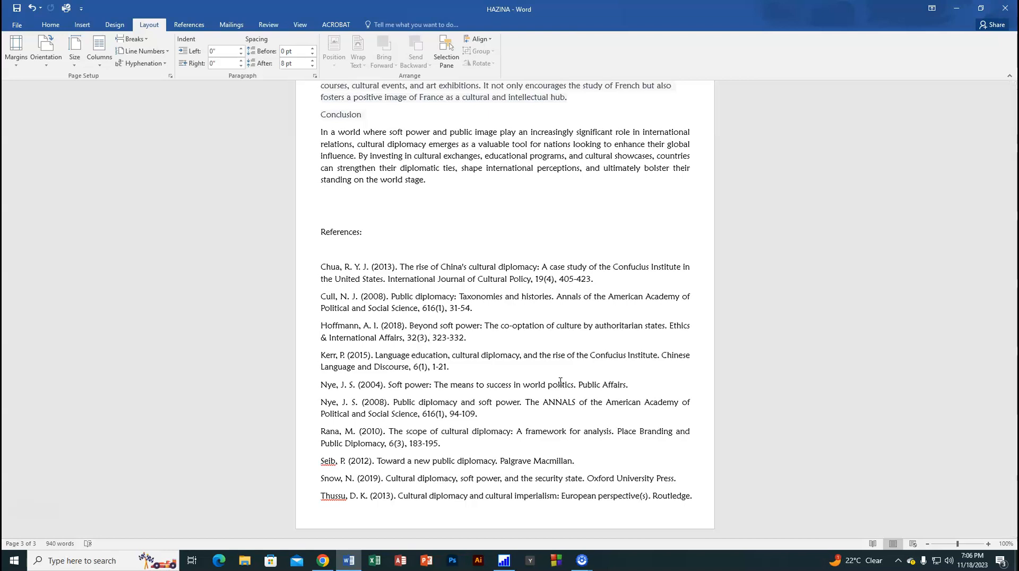
Step: Select the whole document and set its line spacing to Single in the paragraph settings
{"action": "key", "text": "ctrl+a"}
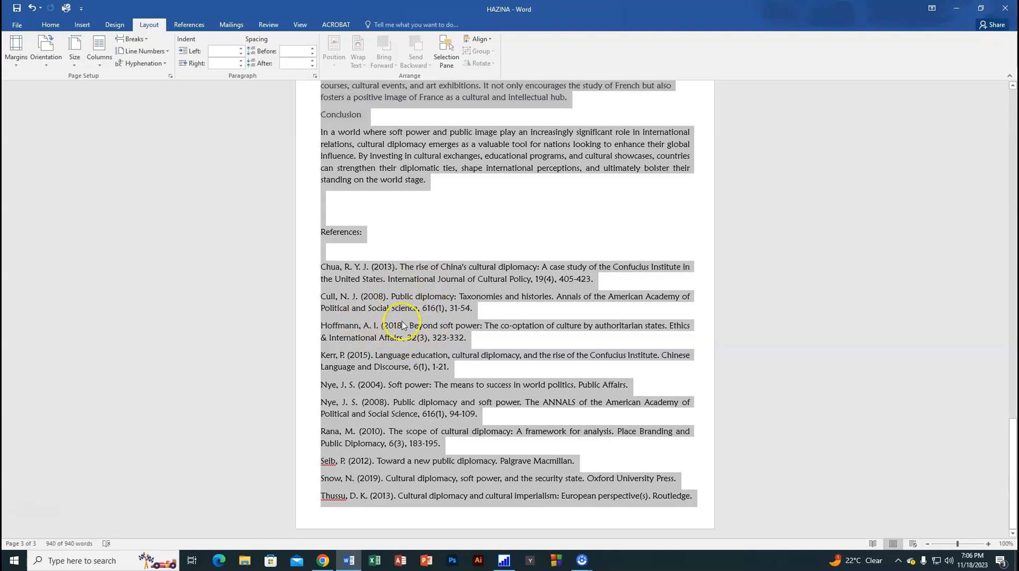
{"action": "right_click", "coordinate": [370, 329]}
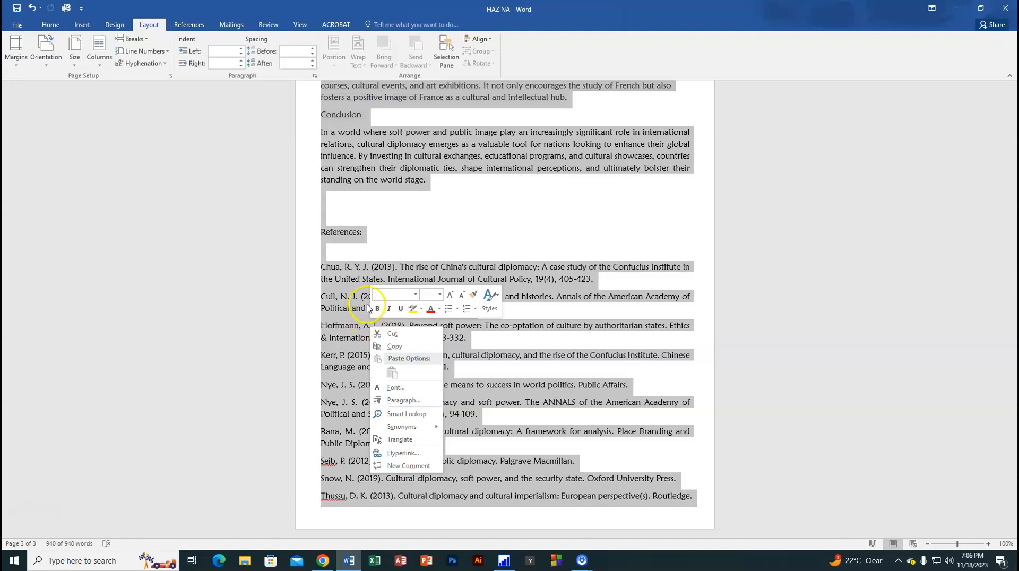
{"action": "left_click", "coordinate": [408, 402]}
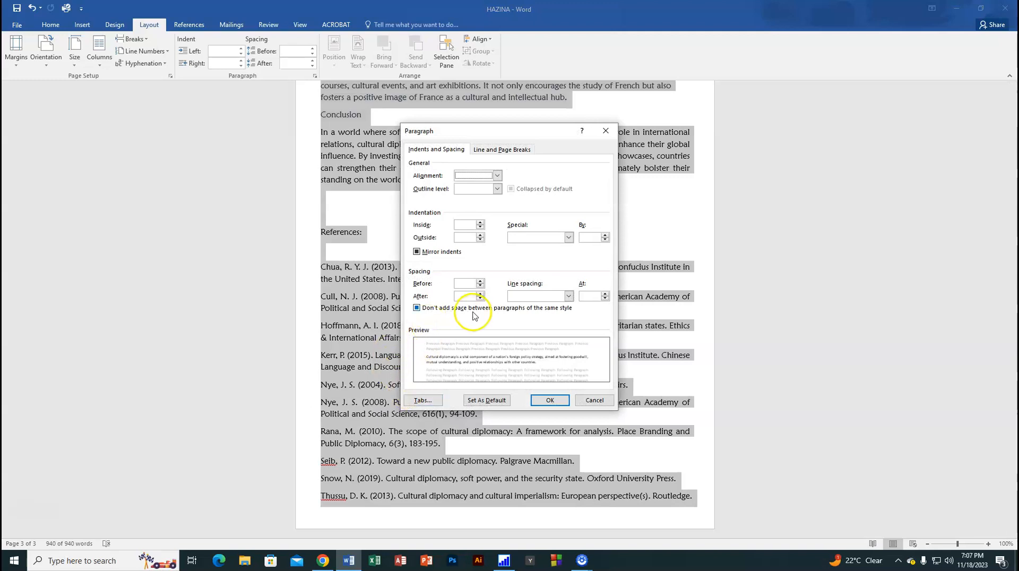
{"action": "left_click", "coordinate": [569, 296]}
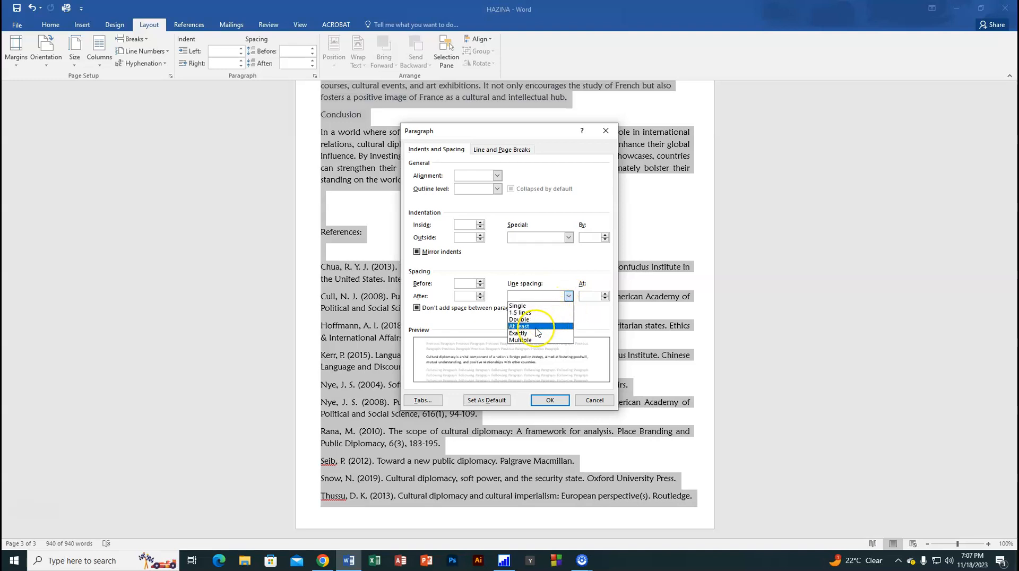
{"action": "left_click", "coordinate": [518, 306]}
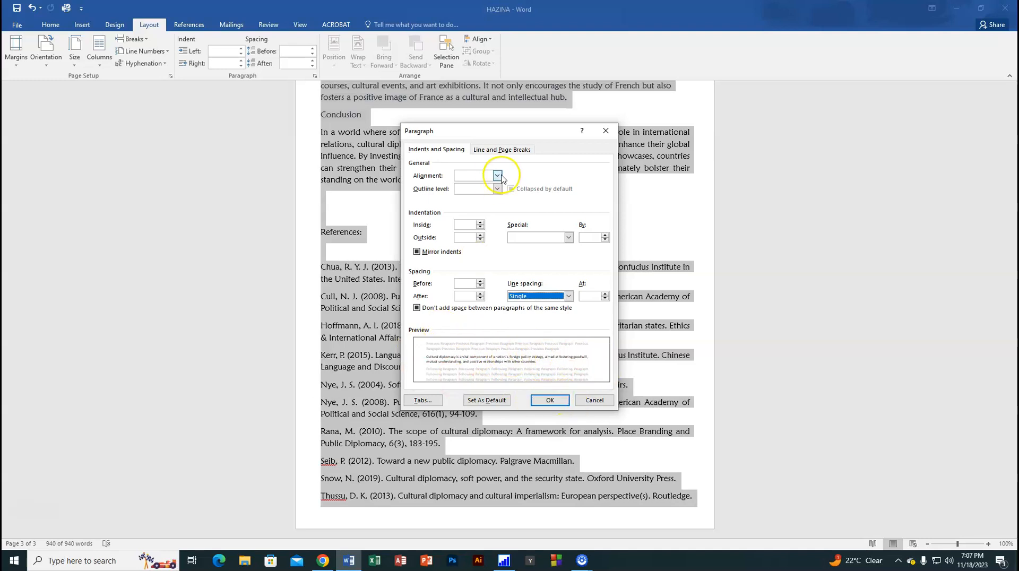
{"action": "mouse_move", "coordinate": [520, 136]}
{"action": "left_mouse_down"}
{"action": "mouse_move", "coordinate": [493, 141]}
{"action": "mouse_move", "coordinate": [506, 144]}
{"action": "left_mouse_up"}
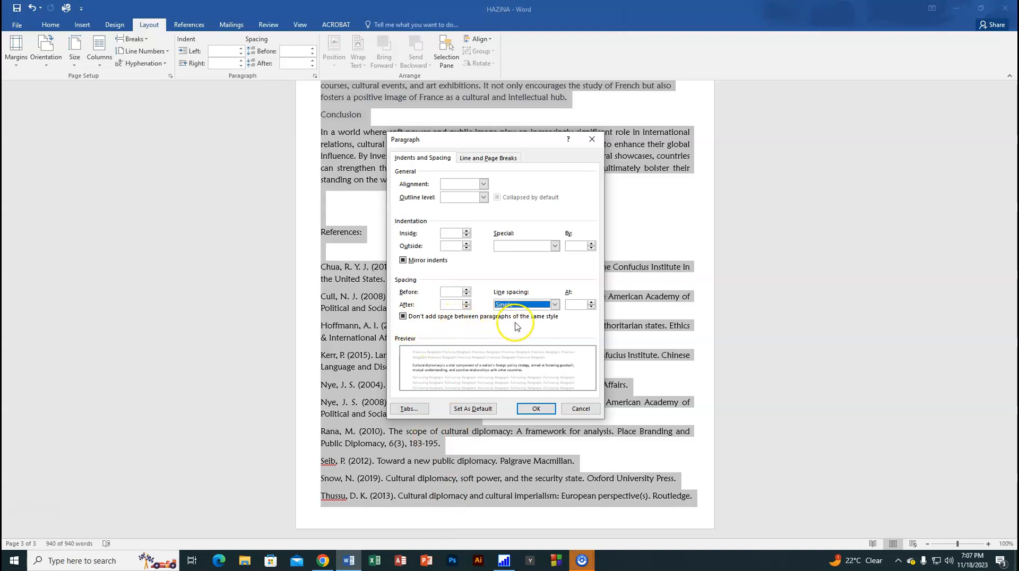
Step: Enable "Don't add space between paragraphs of the same style", apply the paragraph settings, and clear the selection
{"action": "left_click", "coordinate": [403, 317]}
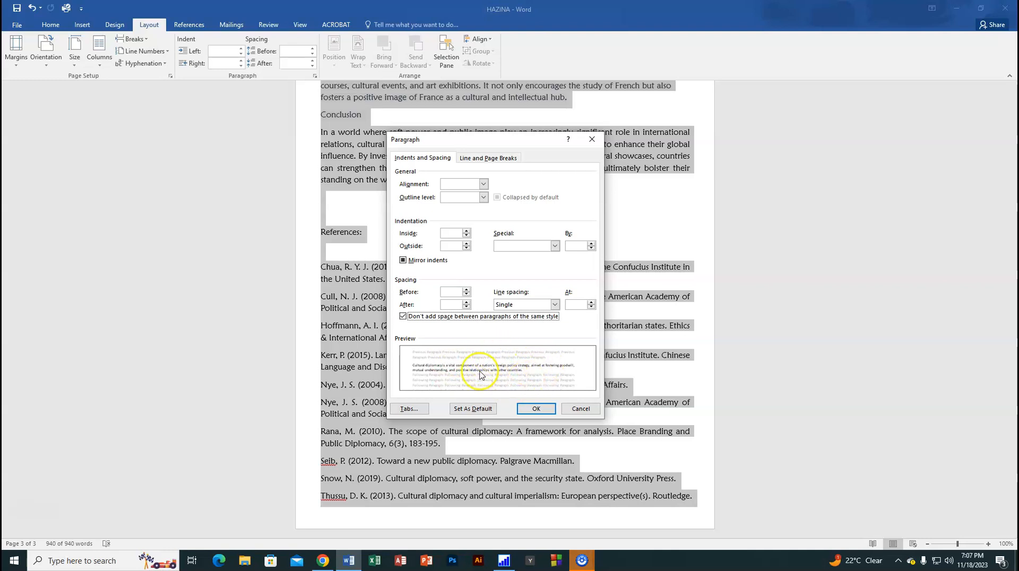
{"action": "left_click", "coordinate": [402, 317]}
{"action": "left_click", "coordinate": [403, 317]}
{"action": "left_click", "coordinate": [402, 317]}
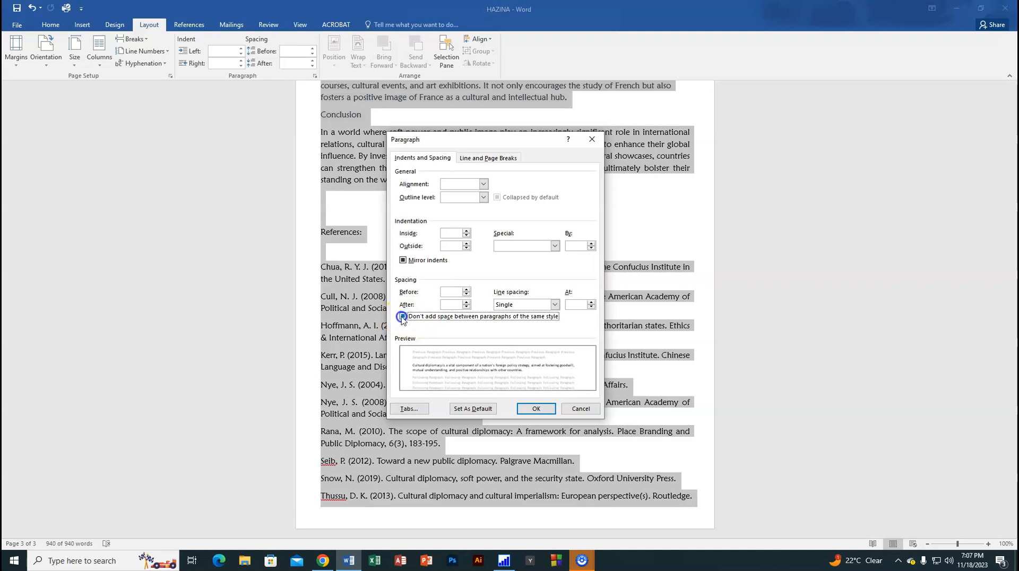
{"action": "left_click", "coordinate": [402, 317]}
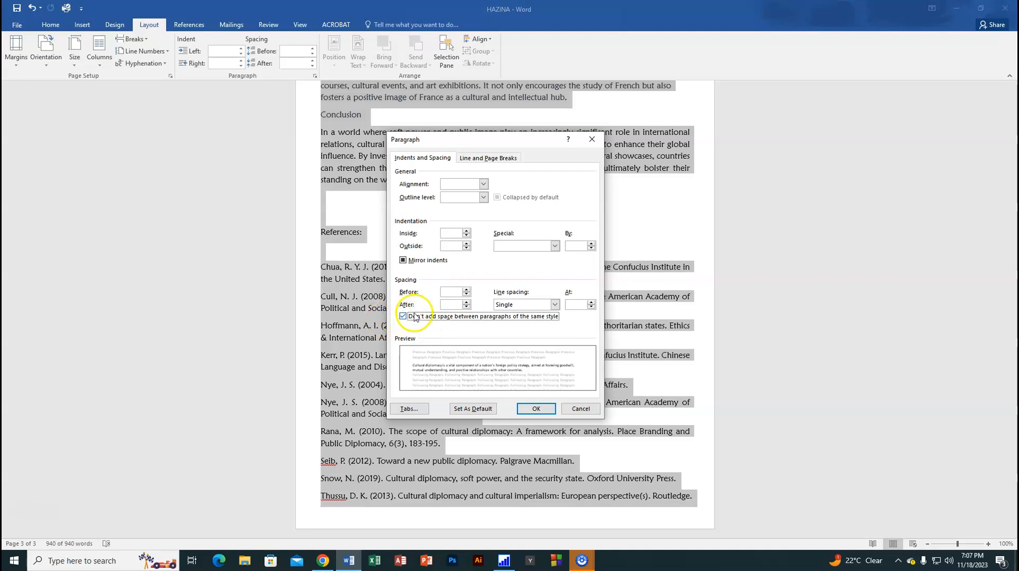
{"action": "left_click", "coordinate": [528, 409]}
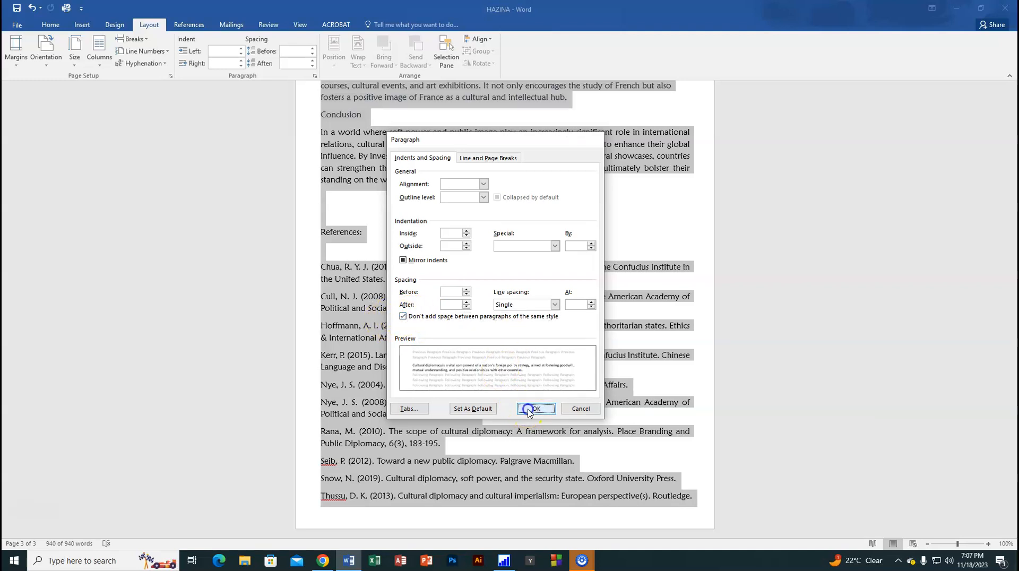
{"action": "left_click", "coordinate": [451, 321]}
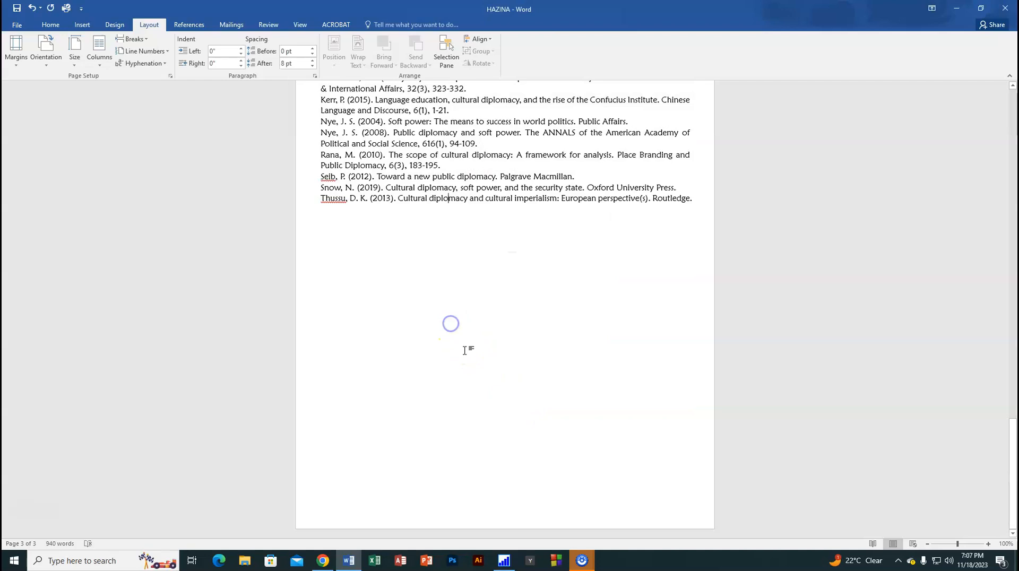
Step: Examine the paragraph spacing and page layout from the first page through the end of the references
{"action": "scroll", "coordinate": [466, 350], "scroll_direction": "up", "scroll_amount": 8}
{"action": "scroll", "coordinate": [466, 350], "scroll_direction": "up", "scroll_amount": 15}
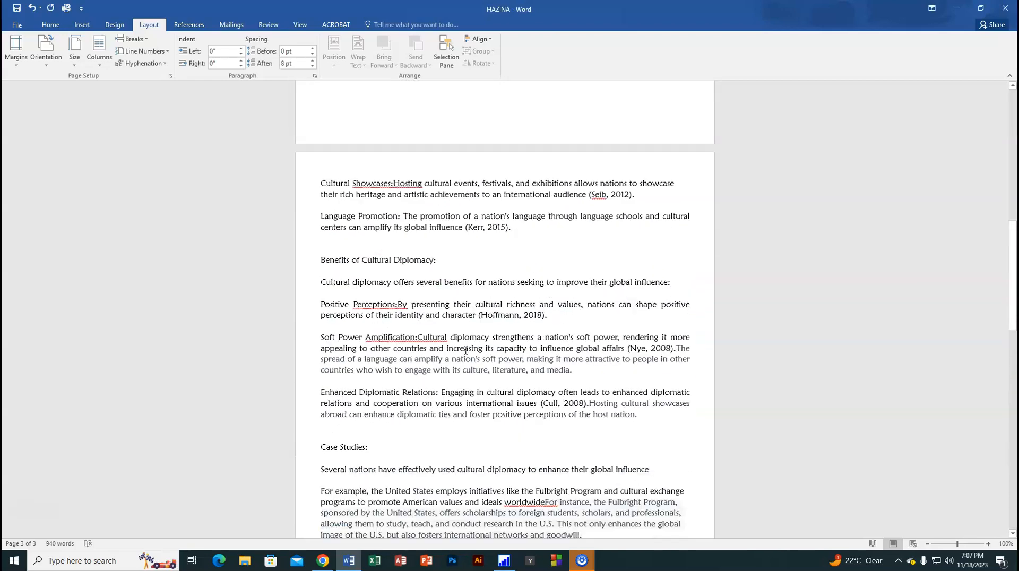
{"action": "left_click", "coordinate": [407, 357]}
{"action": "scroll", "coordinate": [407, 358], "scroll_direction": "up", "scroll_amount": 5}
{"action": "scroll", "coordinate": [425, 327], "scroll_direction": "down", "scroll_amount": 5}
{"action": "scroll", "coordinate": [428, 318], "scroll_direction": "up", "scroll_amount": 7}
{"action": "scroll", "coordinate": [429, 316], "scroll_direction": "up", "scroll_amount": 5}
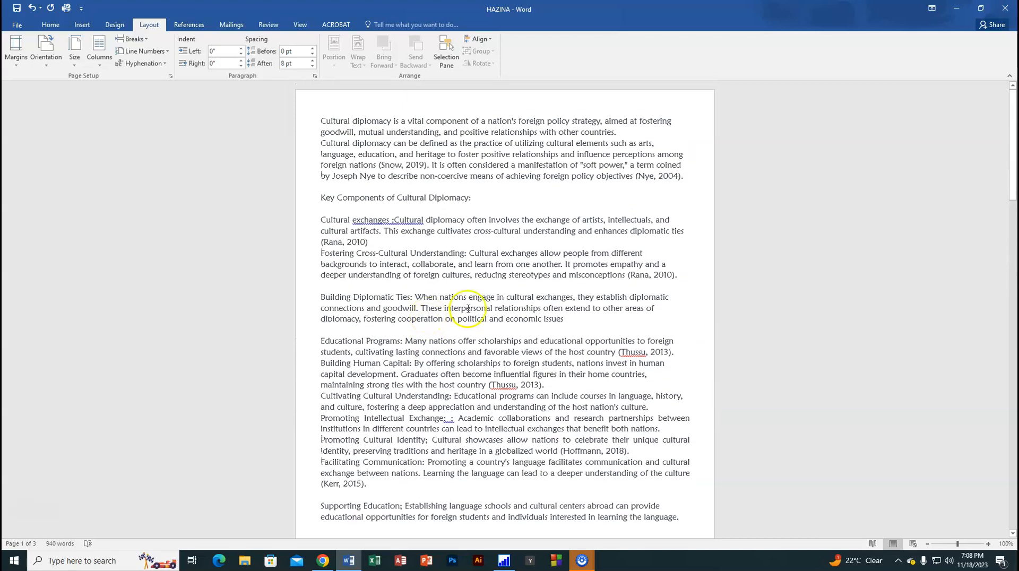
{"action": "scroll", "coordinate": [468, 309], "scroll_direction": "down", "scroll_amount": 20}
{"action": "scroll", "coordinate": [478, 414], "scroll_direction": "down", "scroll_amount": 5}
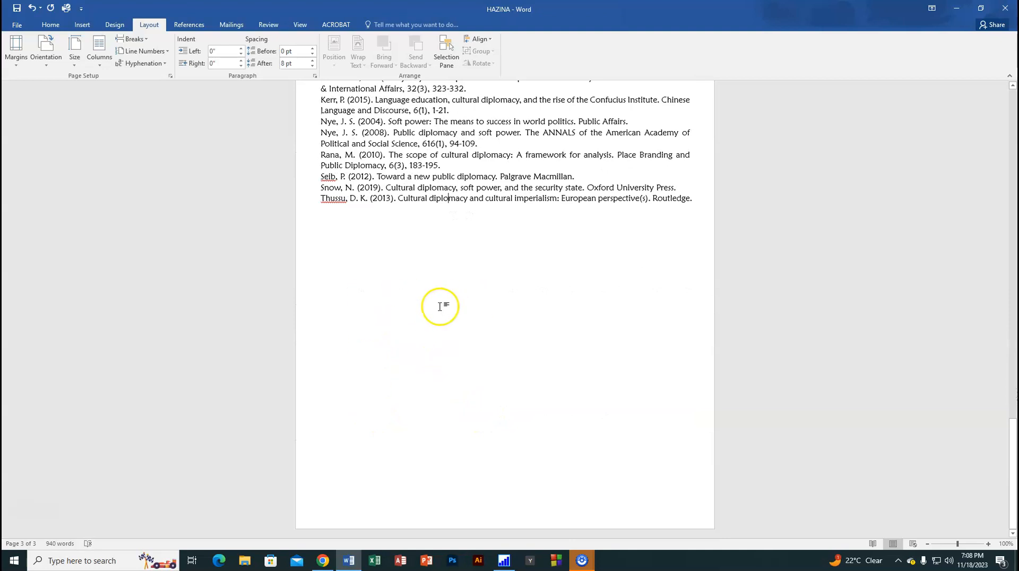
{"action": "scroll", "coordinate": [440, 306], "scroll_direction": "up", "scroll_amount": 10}
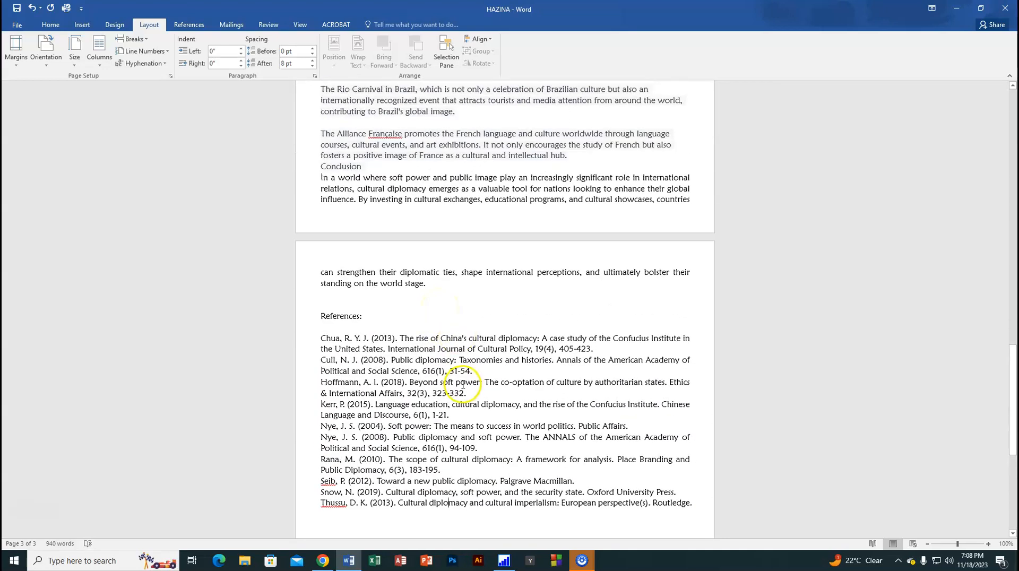
{"action": "scroll", "coordinate": [463, 385], "scroll_direction": "down", "scroll_amount": 4}
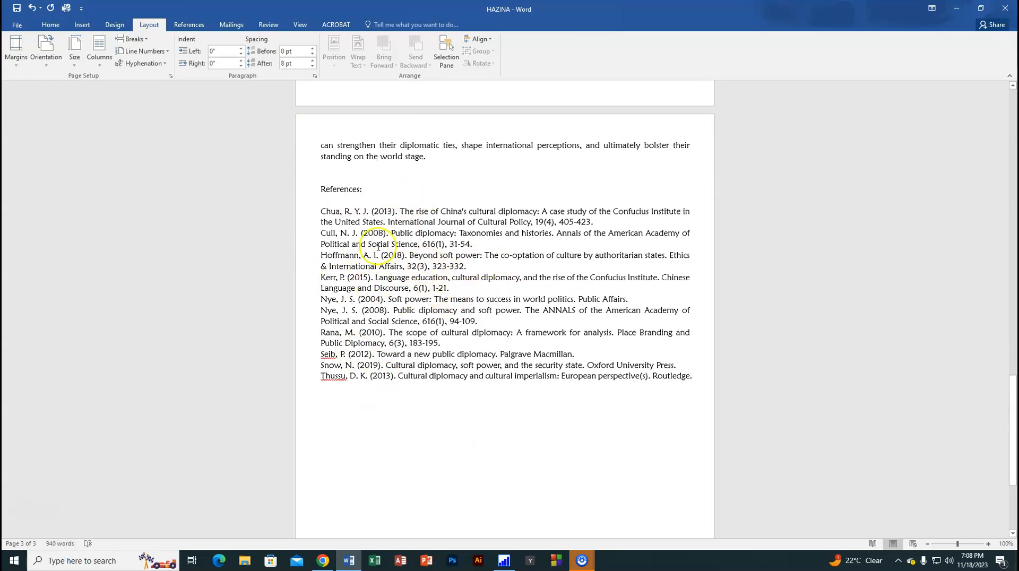
Step: Undo the paragraph spacing change on the whole document, and clear the selection
{"action": "left_click", "coordinate": [32, 8]}
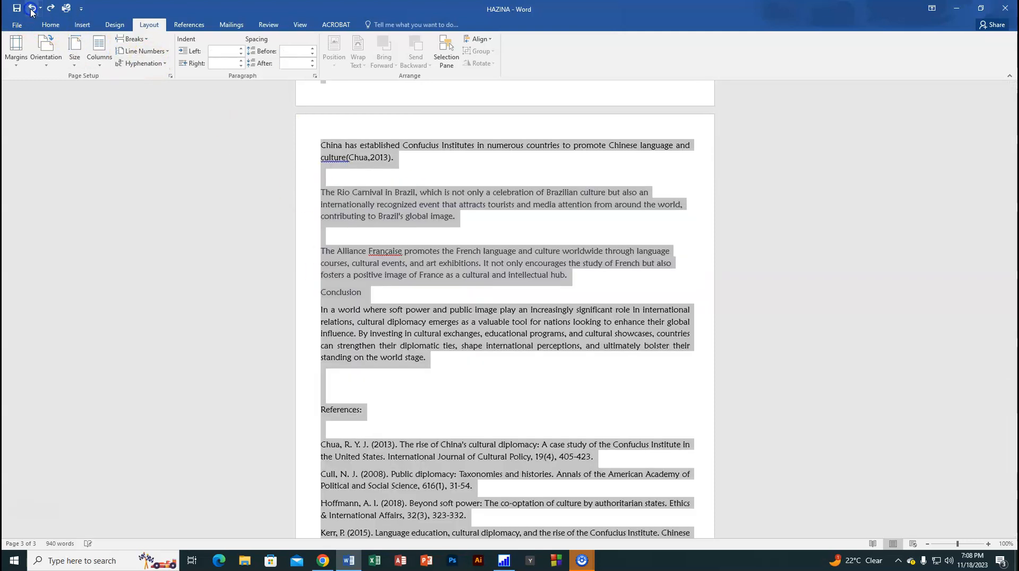
{"action": "left_click", "coordinate": [483, 358]}
{"action": "scroll", "coordinate": [456, 382], "scroll_direction": "down", "scroll_amount": 5}
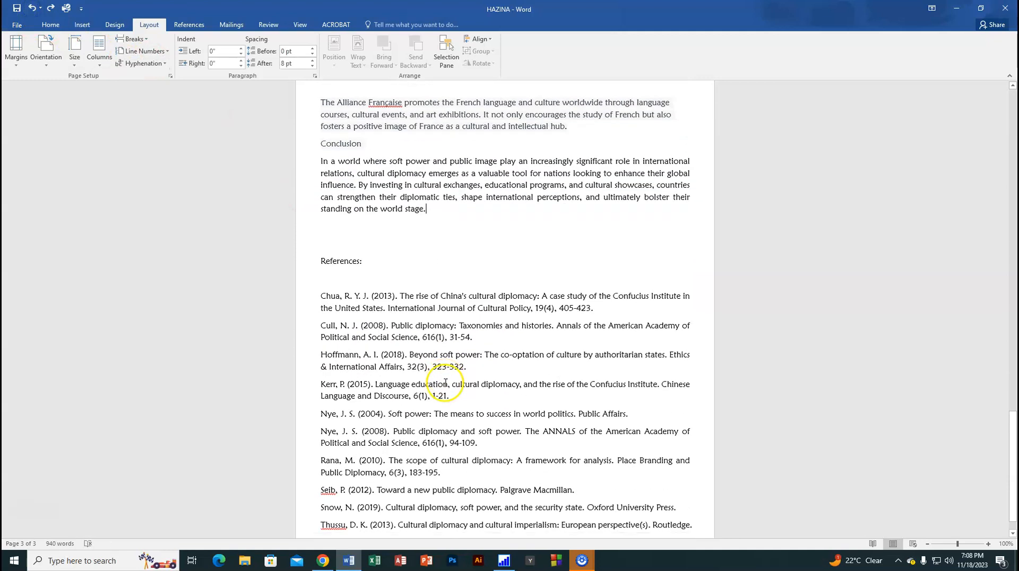